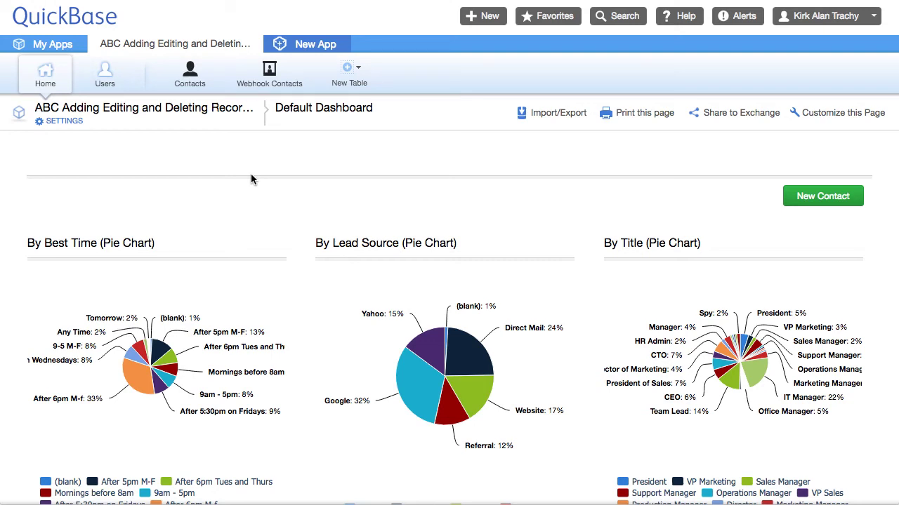
- Open the Contacts tab to list its 101 contacts with company, name and title
click(188, 84)
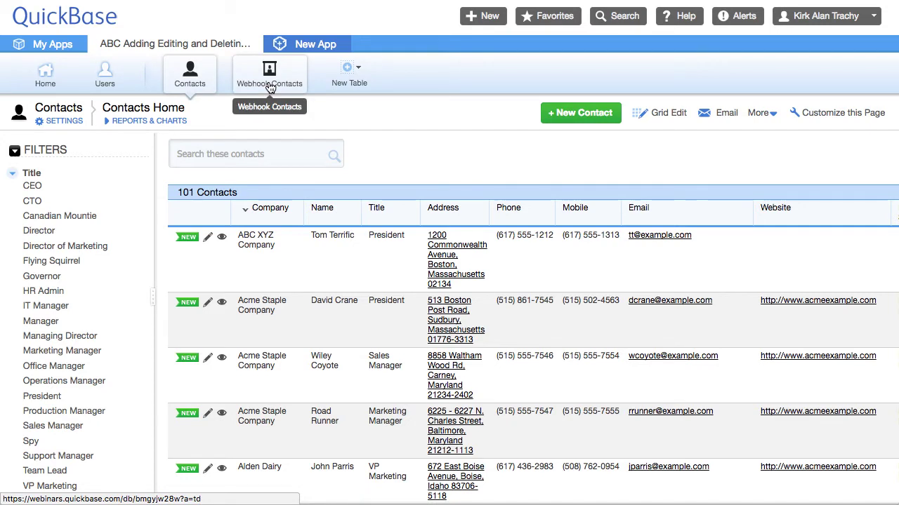
- Open the Contacts table settings and show its Webhooks list
click(188, 86)
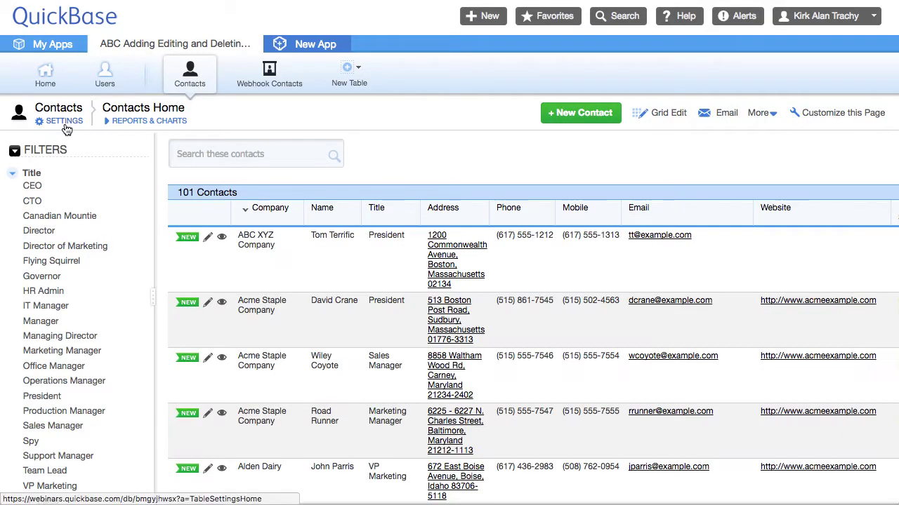
click(65, 125)
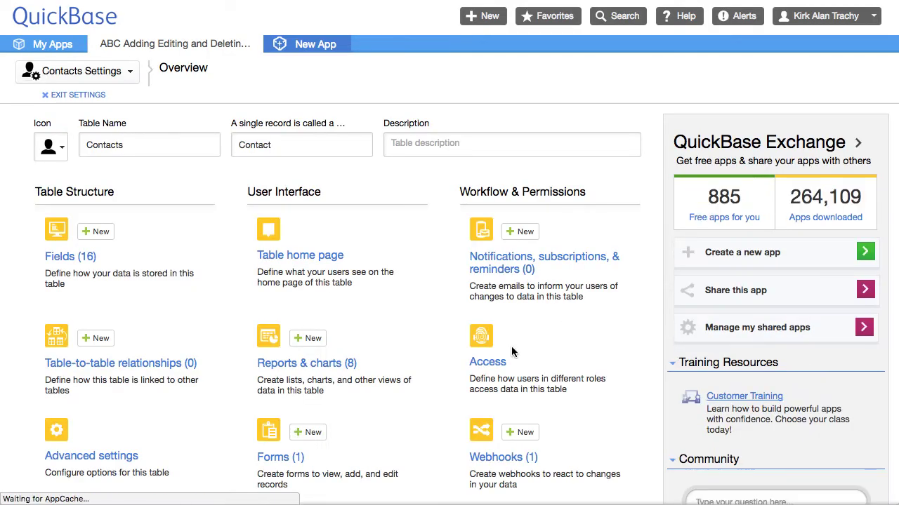
scroll(509, 351, down, 2)
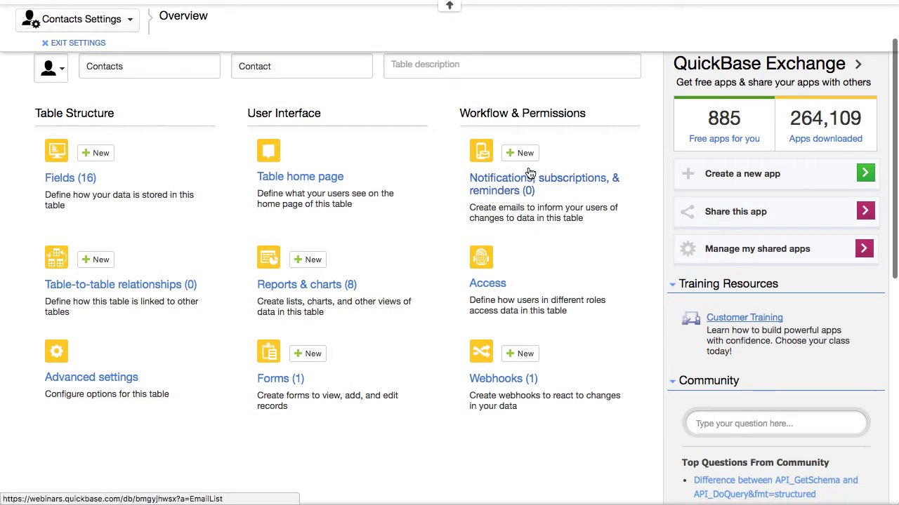
click(502, 380)
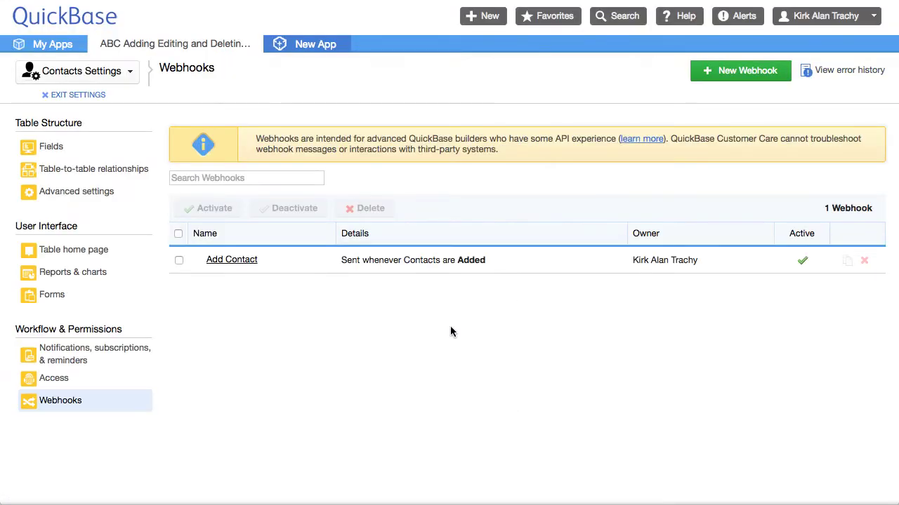
- Review the Add Contact webhook's endpoint URL, API_AddRecord header and XML body, then cancel
click(239, 261)
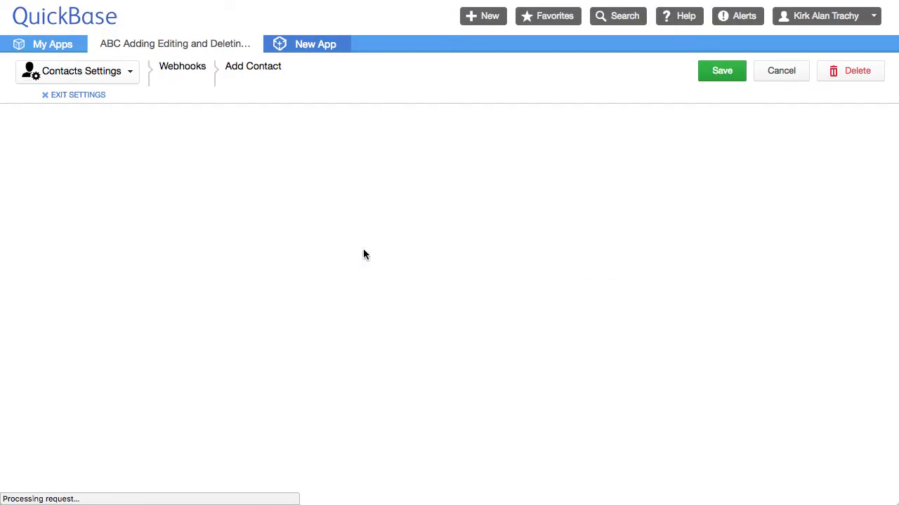
scroll(368, 239, down, 3)
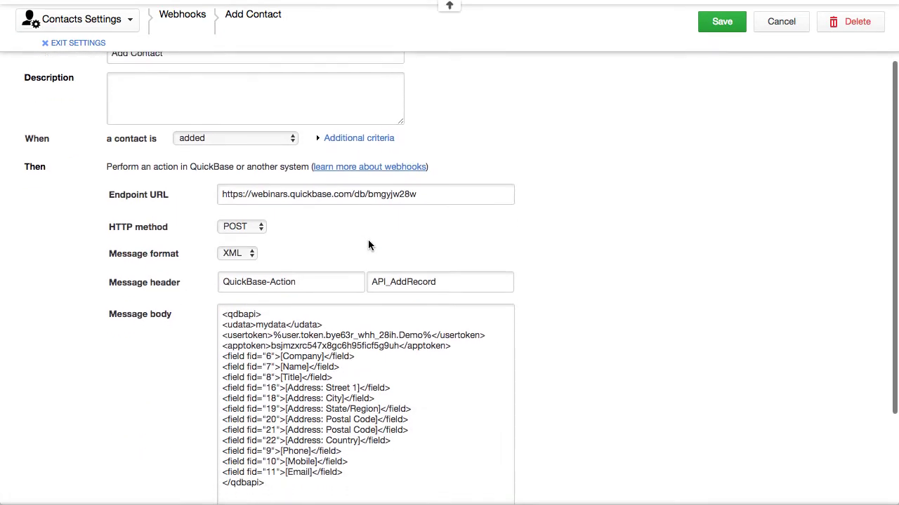
scroll(368, 240, down, 2)
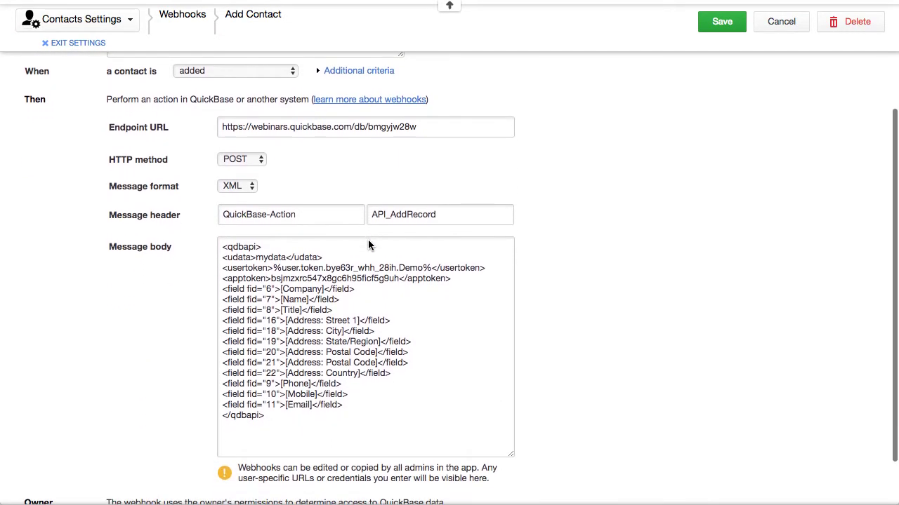
click(288, 127)
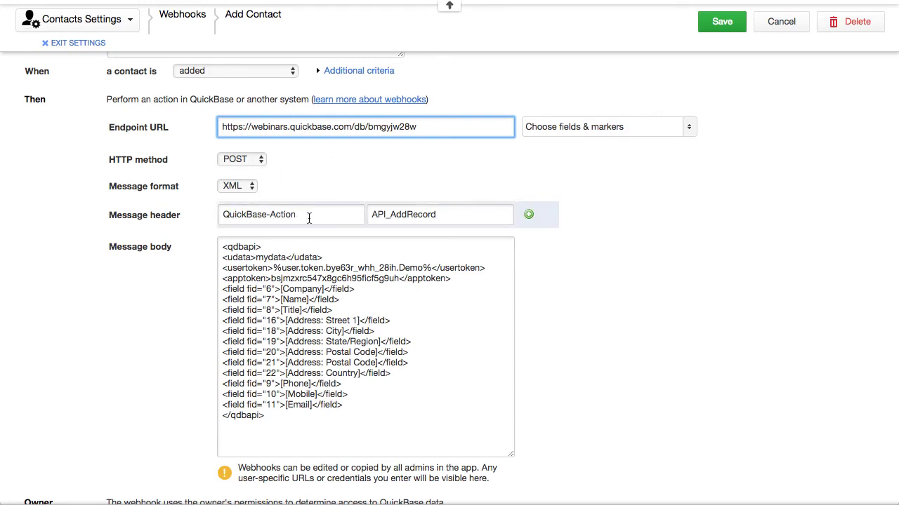
drag(370, 214, 437, 215)
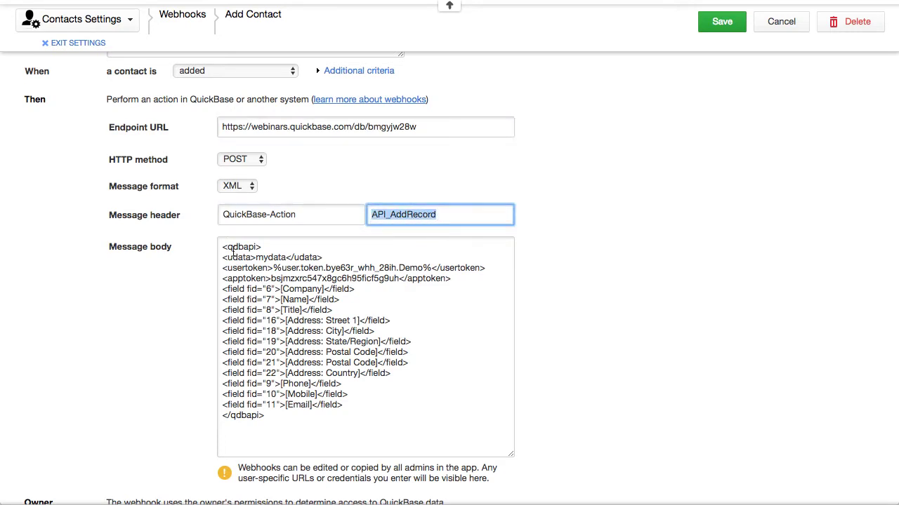
drag(221, 246, 405, 416)
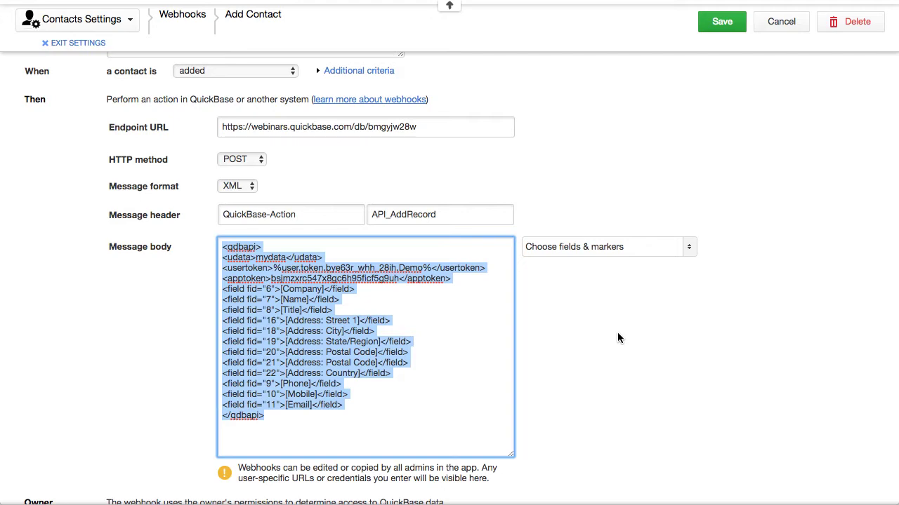
click(766, 27)
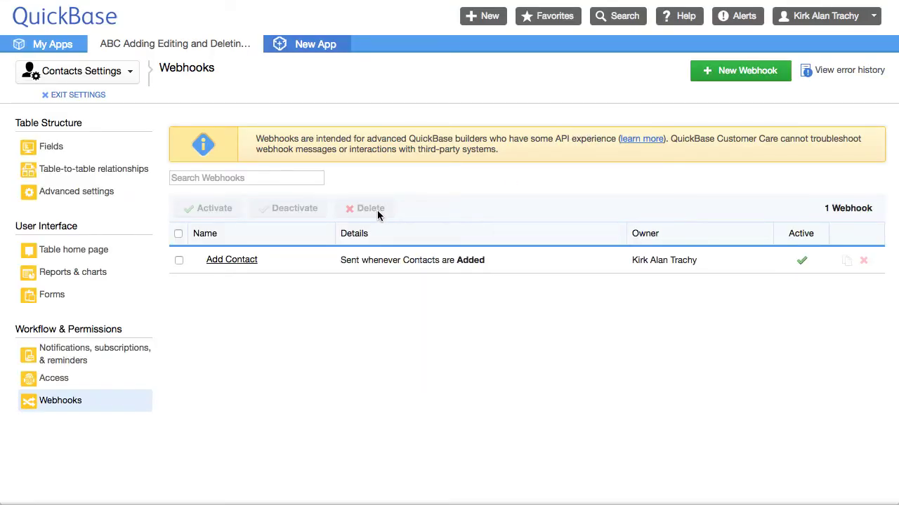
- Duplicate the Add Contact webhook and rename the copy to 'Edit Contact copy'
click(848, 262)
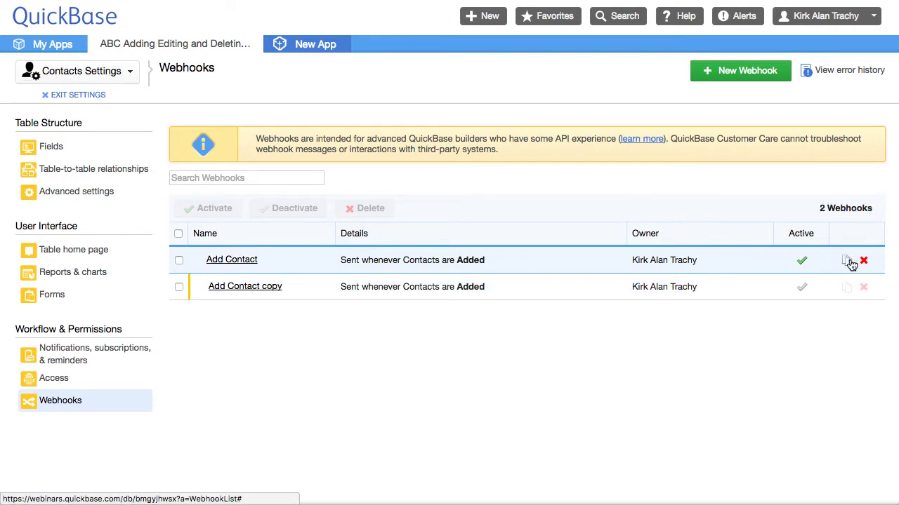
click(253, 286)
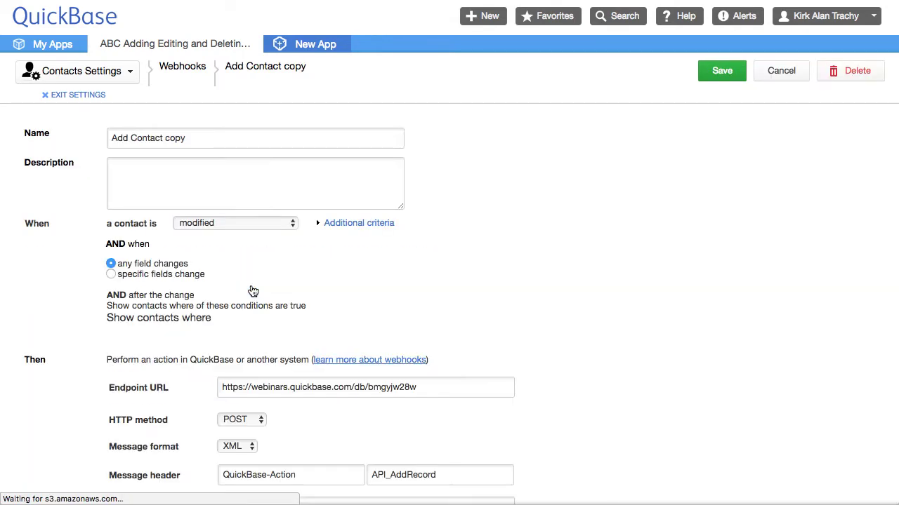
scroll(627, 211, down, 2)
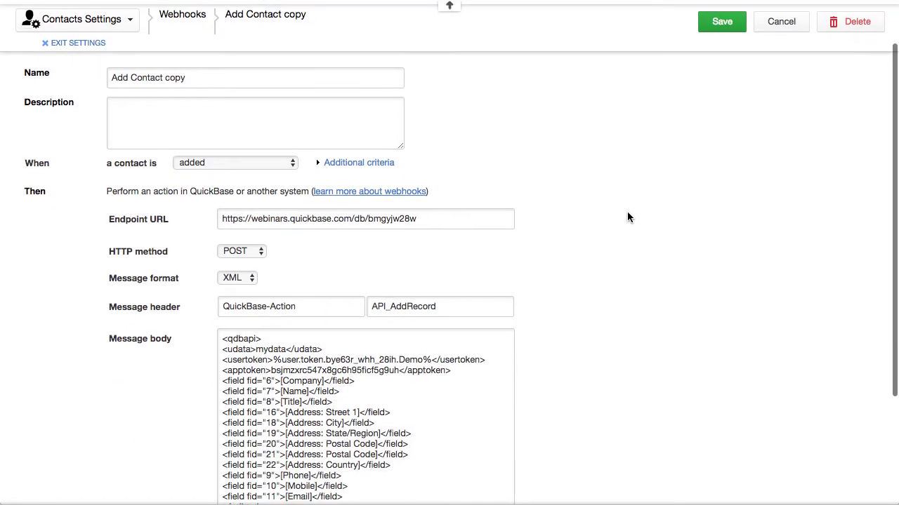
drag(114, 80, 128, 78)
text(Ws)
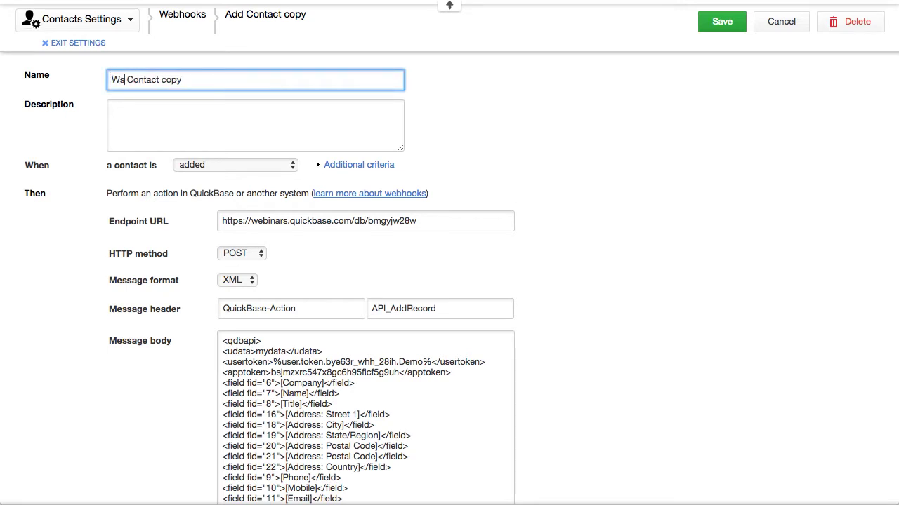
key(BackSpace)
key(BackSpace)
text(Edit)
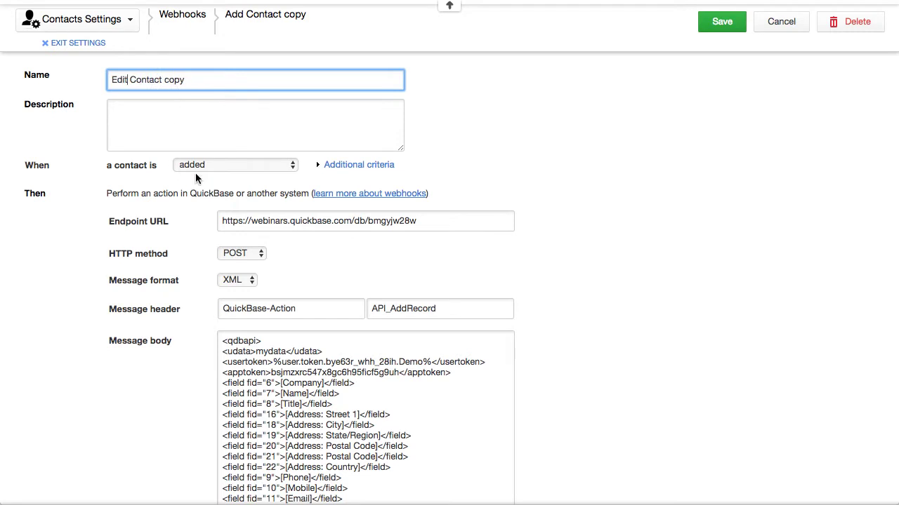
- Make the copy fire when a contact is modified, with the API_EditRecord header
click(204, 164)
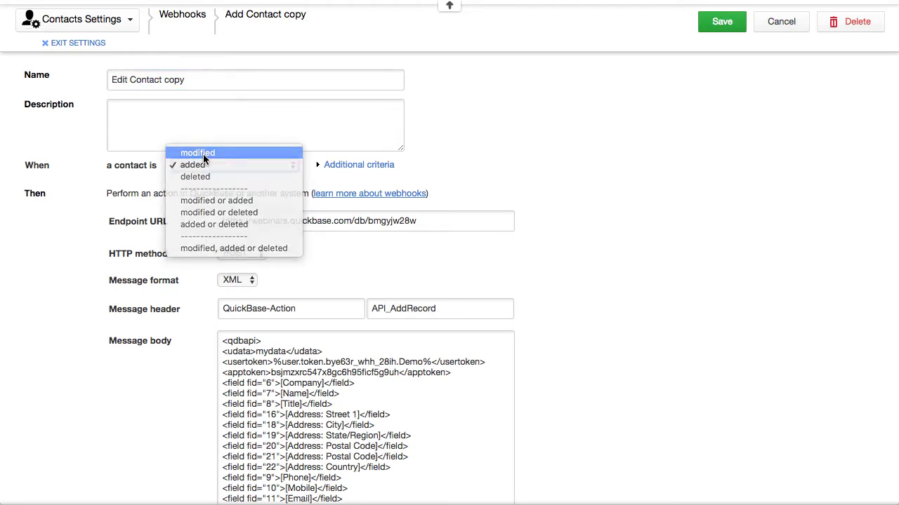
click(203, 154)
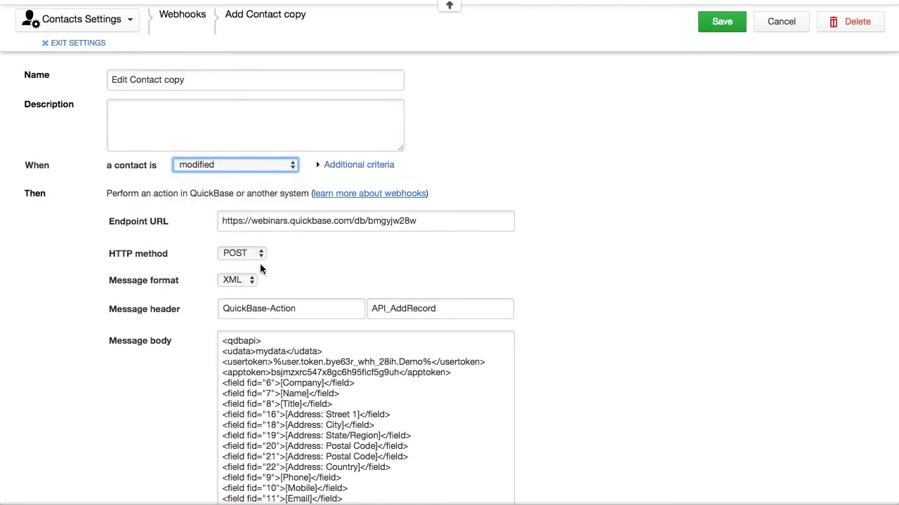
drag(391, 309, 406, 308)
text(Edit)
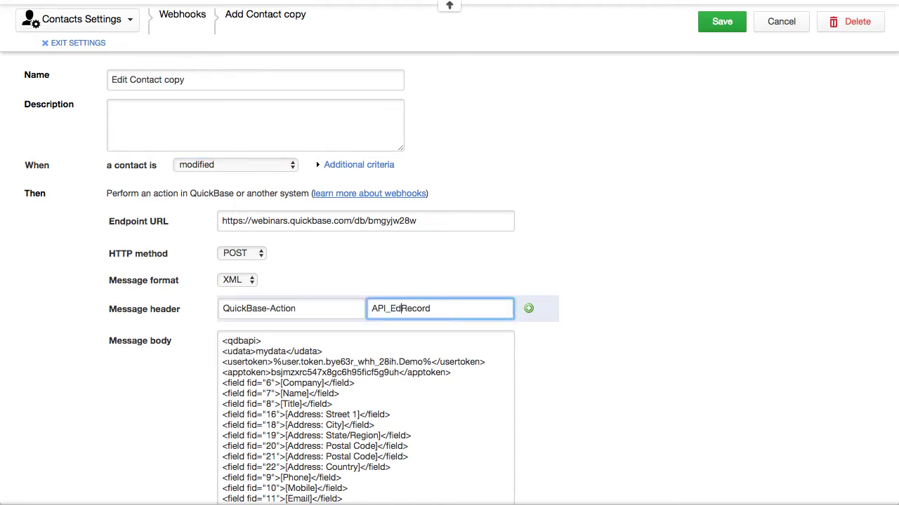
click(816, 281)
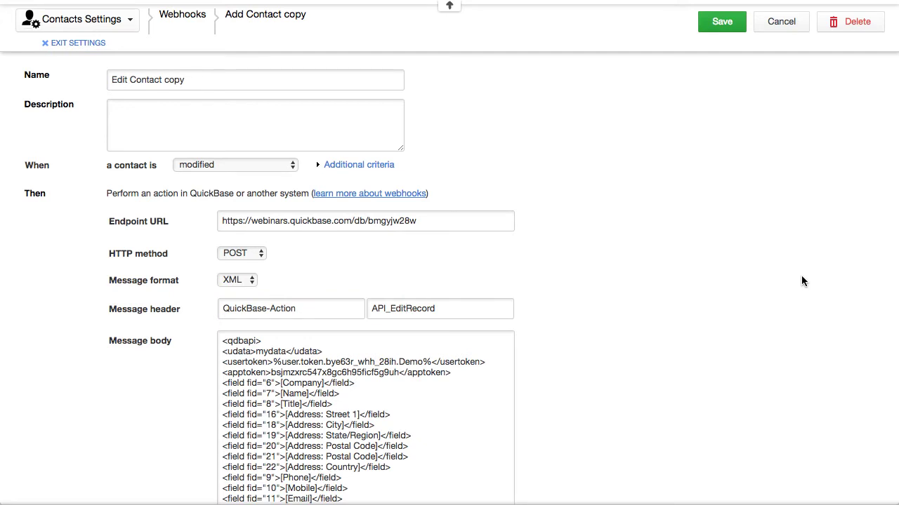
scroll(666, 262, down, 4)
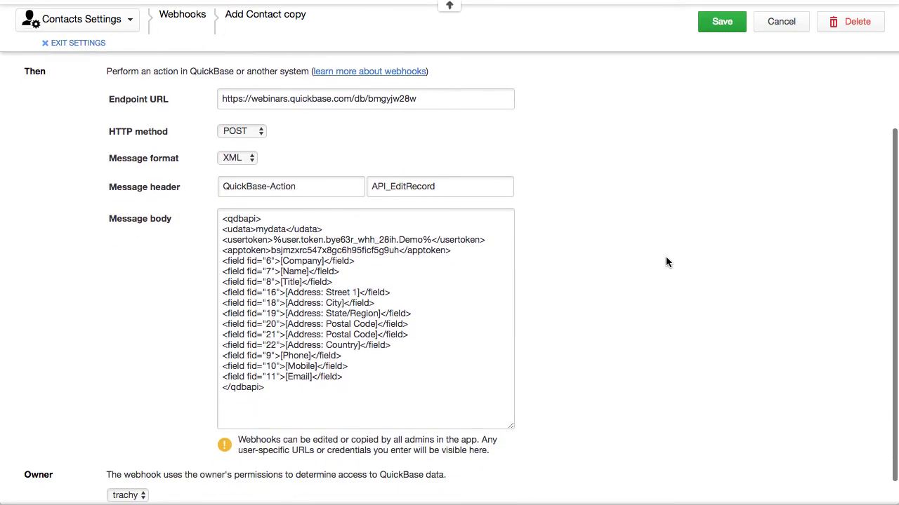
drag(220, 219, 387, 406)
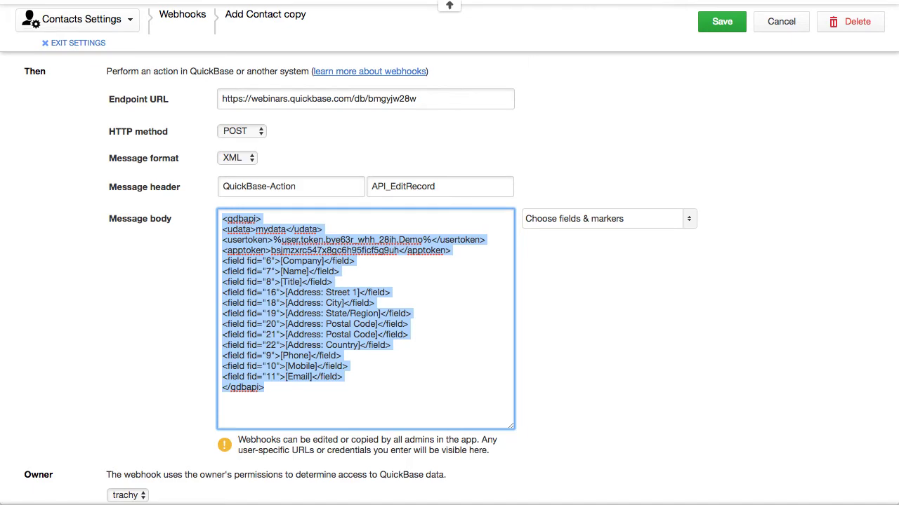
key(ctrl+Tab)
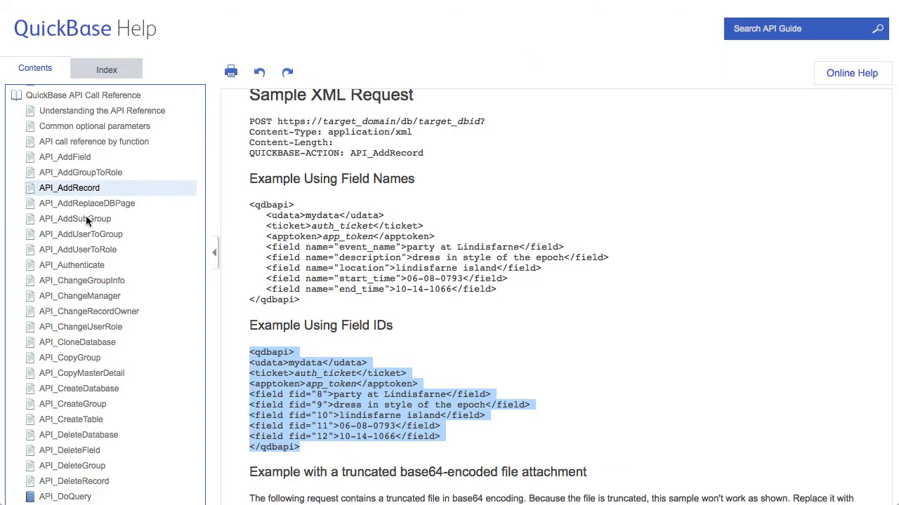
- Find the API_EditRecord page in QuickBase Help and scroll to its Using Field IDs sample
scroll(89, 252, down, 3)
scroll(89, 257, down, 5)
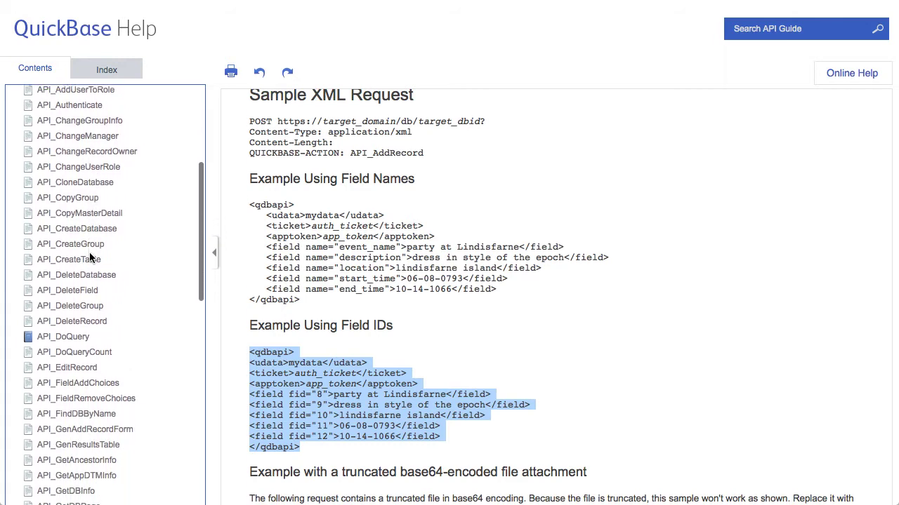
scroll(89, 252, down, 1)
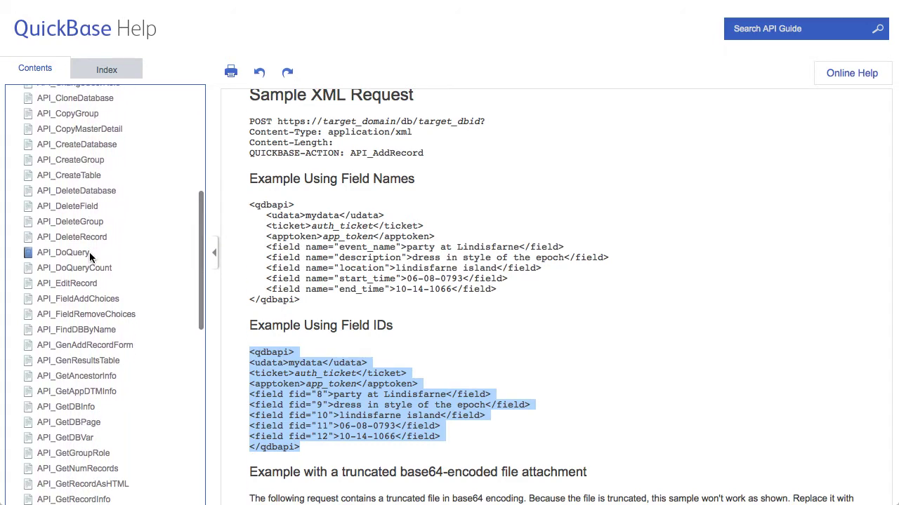
click(79, 283)
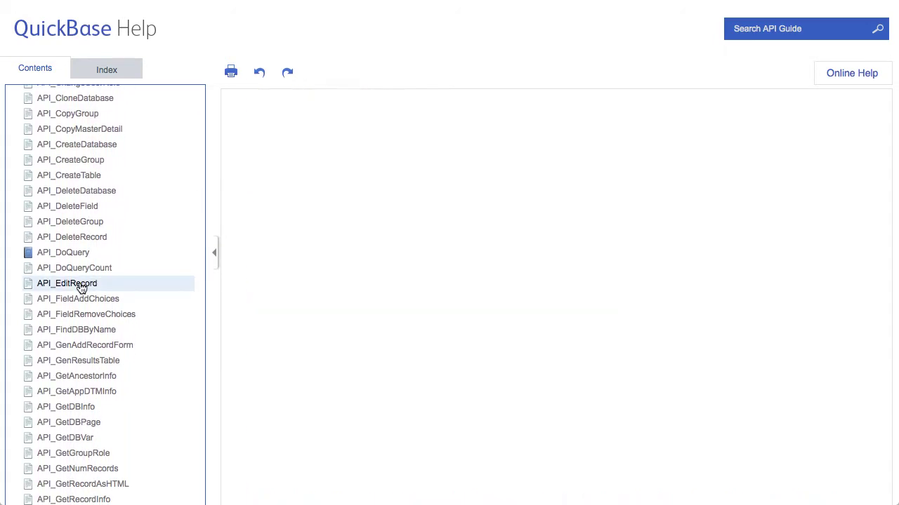
scroll(531, 343, down, 10)
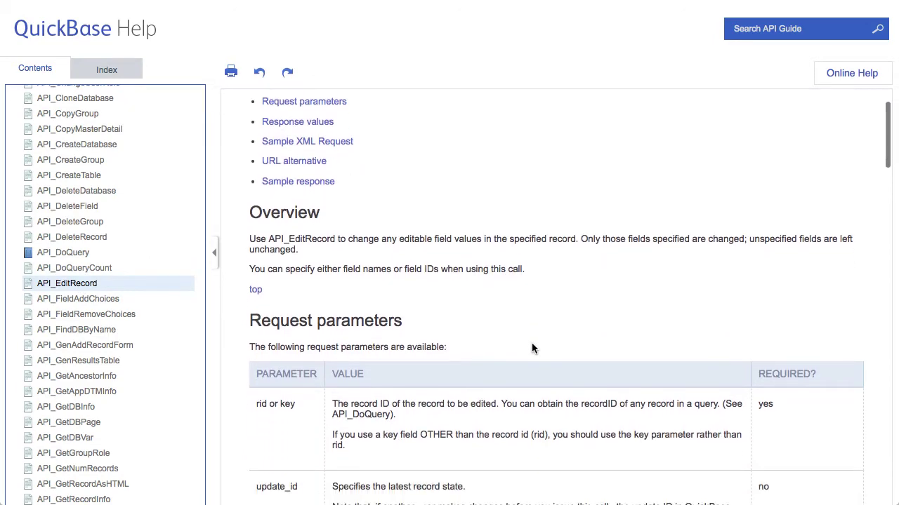
scroll(532, 347, down, 14)
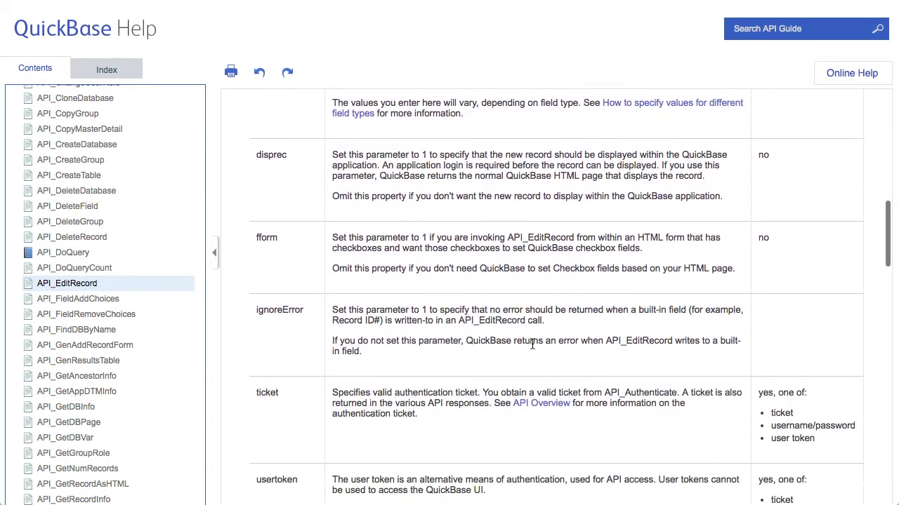
scroll(531, 340, down, 12)
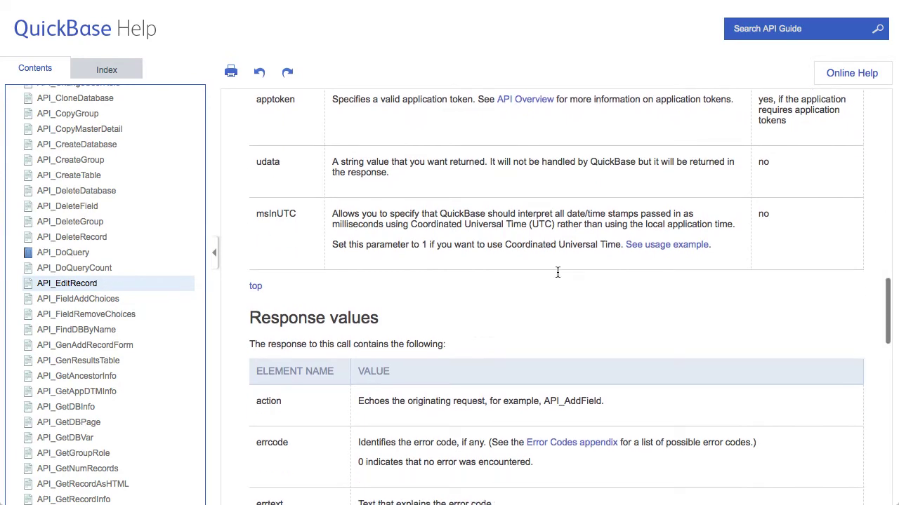
scroll(557, 273, down, 7)
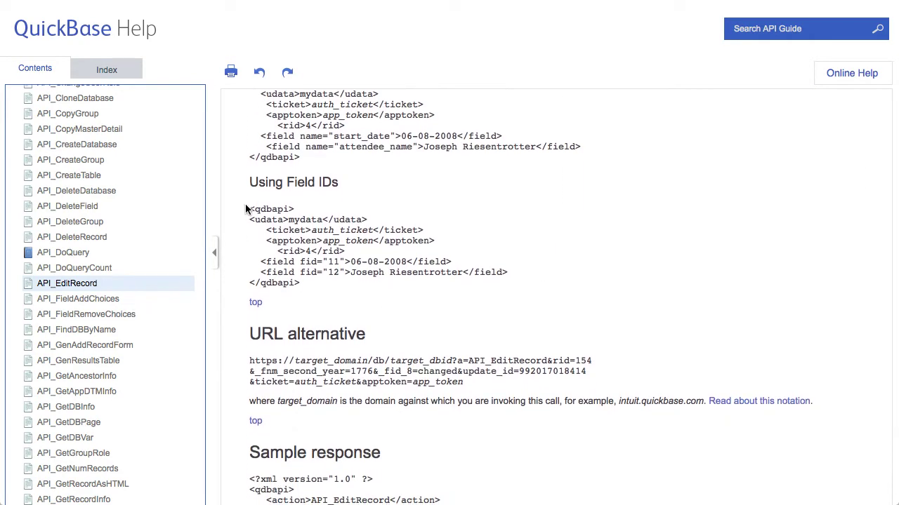
- Copy the <rid>4</rid> line from the Using Field IDs sample
drag(248, 208, 526, 296)
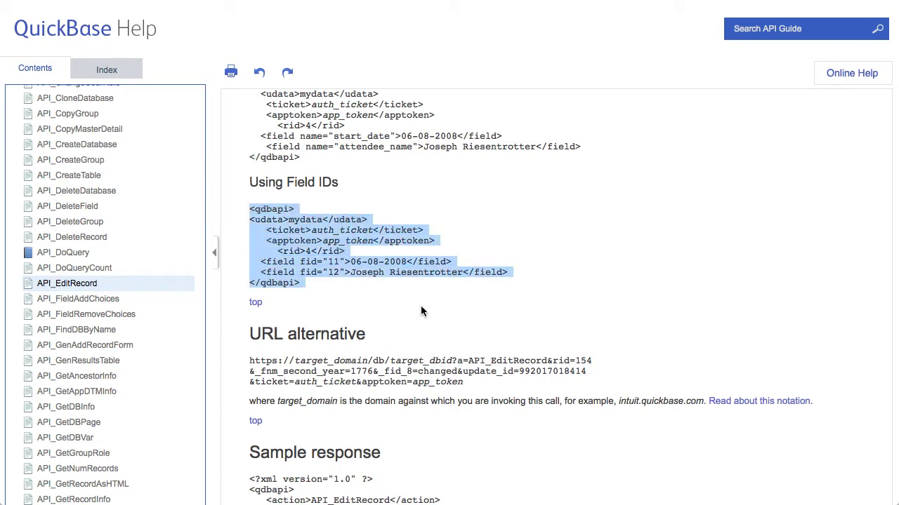
click(379, 304)
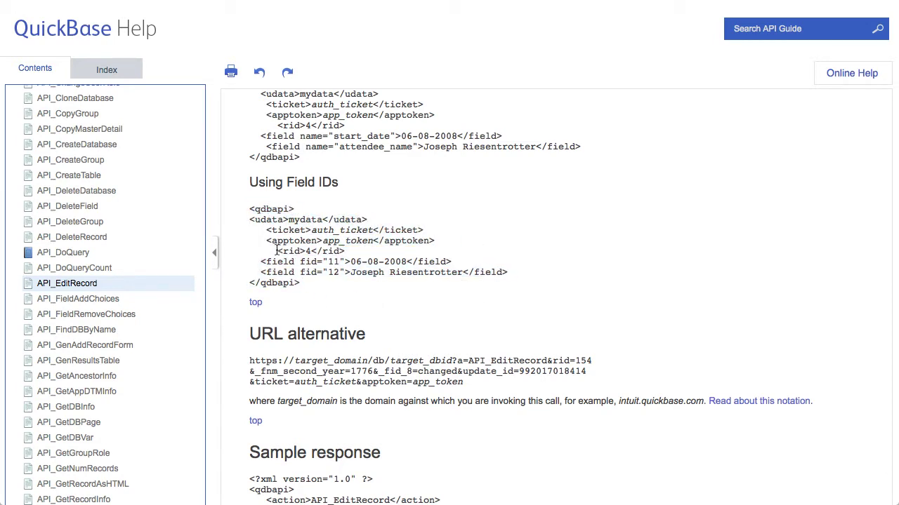
drag(277, 250, 355, 250)
key(super+c)
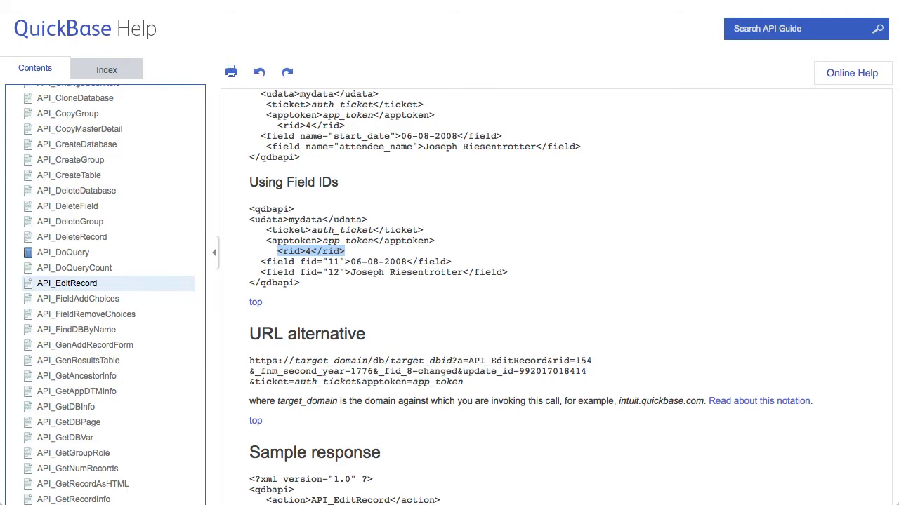
key(alt+Tab)
- Paste <rid>4</rid> on a new line after the apptoken line and save the Edit Contact copy webhook
click(474, 324)
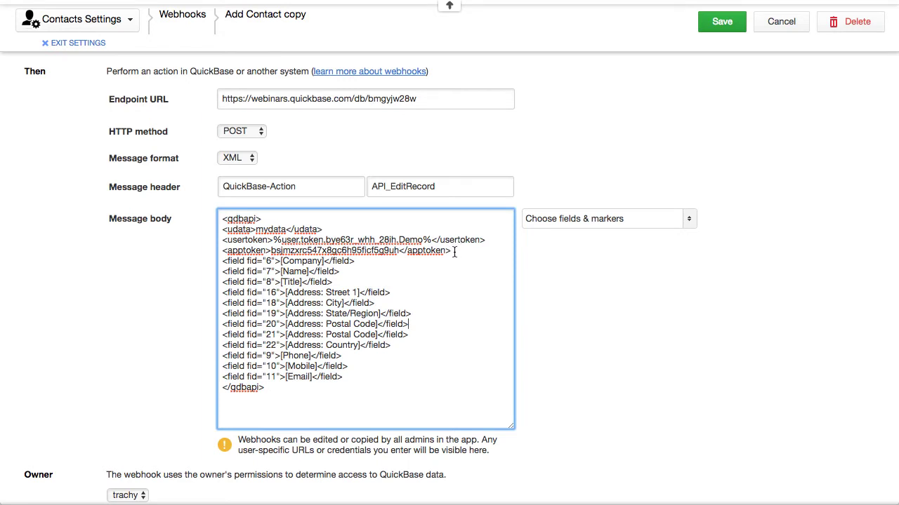
key(Return)
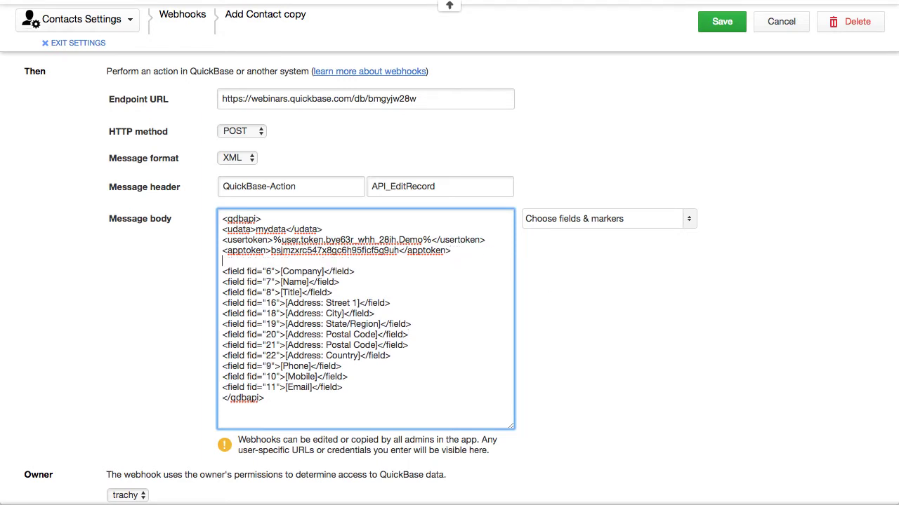
key(super+v)
double_click(245, 260)
click(245, 260)
click(723, 29)
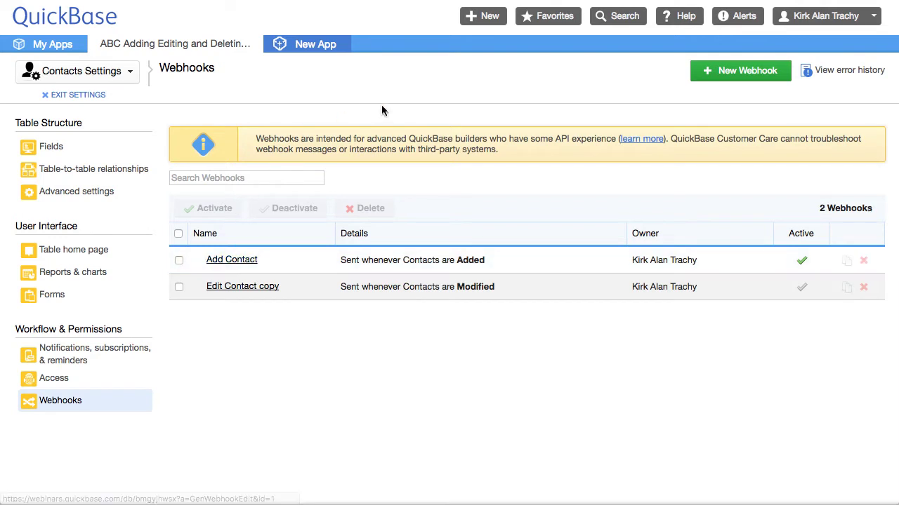
- Exit settings and open the Tom Terrific contact in the Webhook Contacts table
click(60, 97)
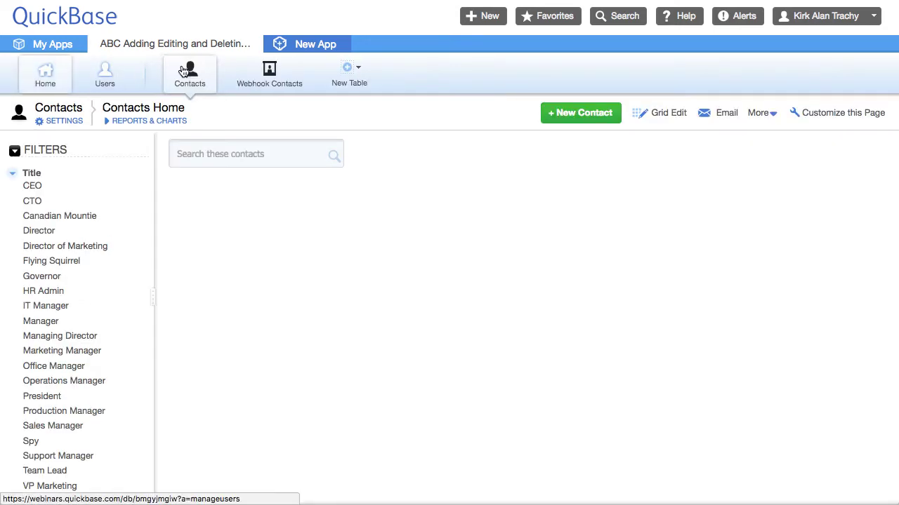
click(261, 82)
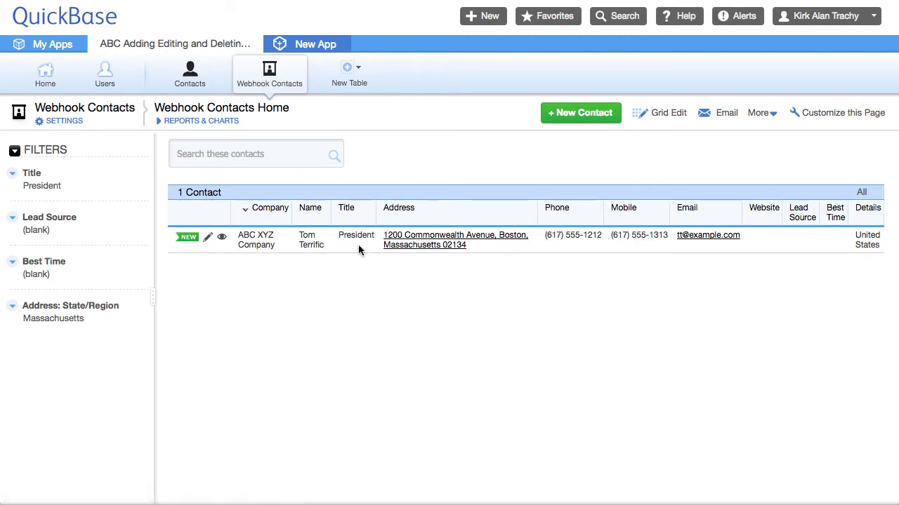
click(222, 240)
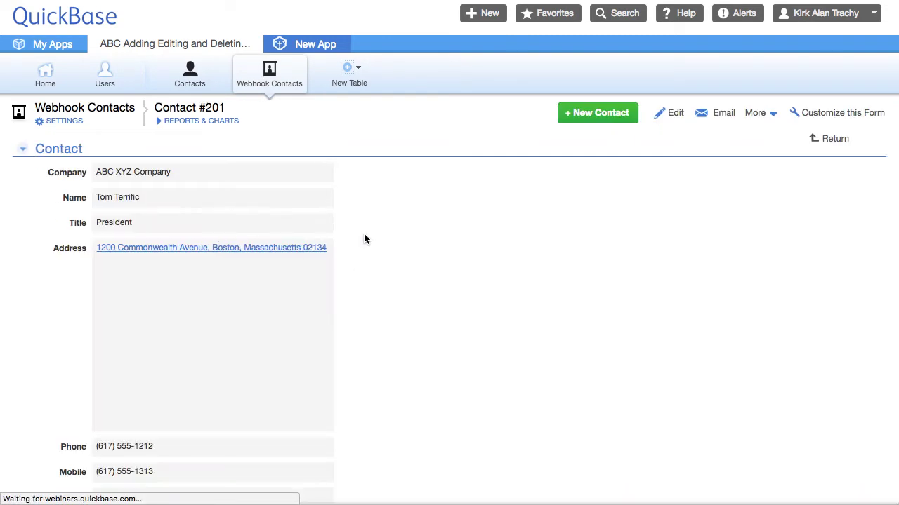
- Insert a new Numeric field 'Source Record ID#' before Company on the contact form
click(67, 179)
click(136, 208)
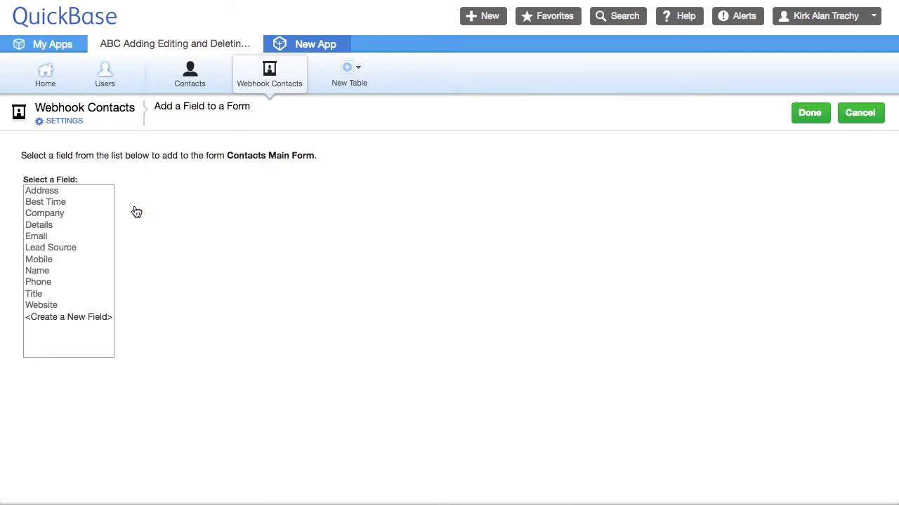
click(68, 316)
text(S)
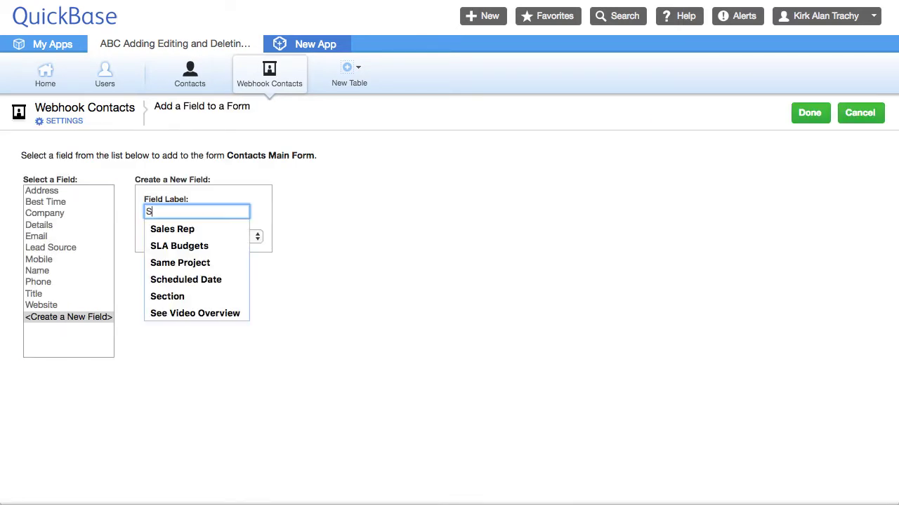
text(ource R)
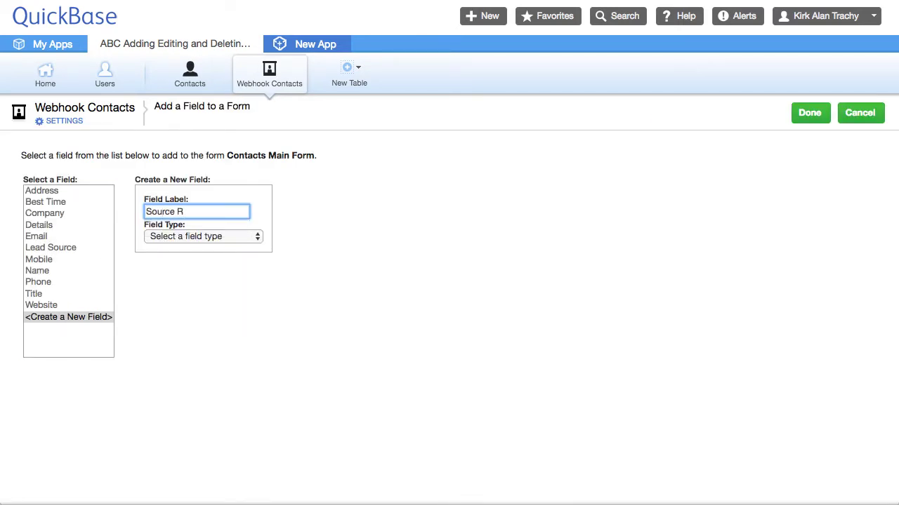
text(ecord ID#)
click(210, 237)
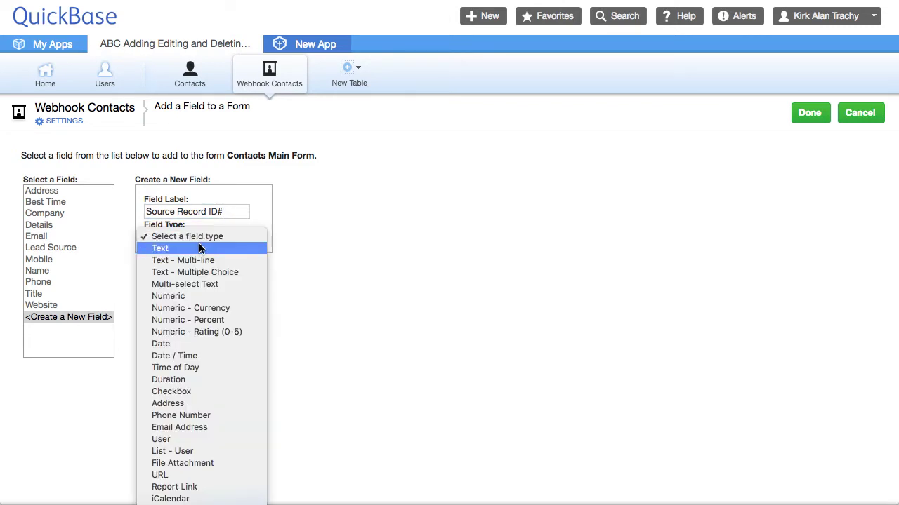
click(175, 298)
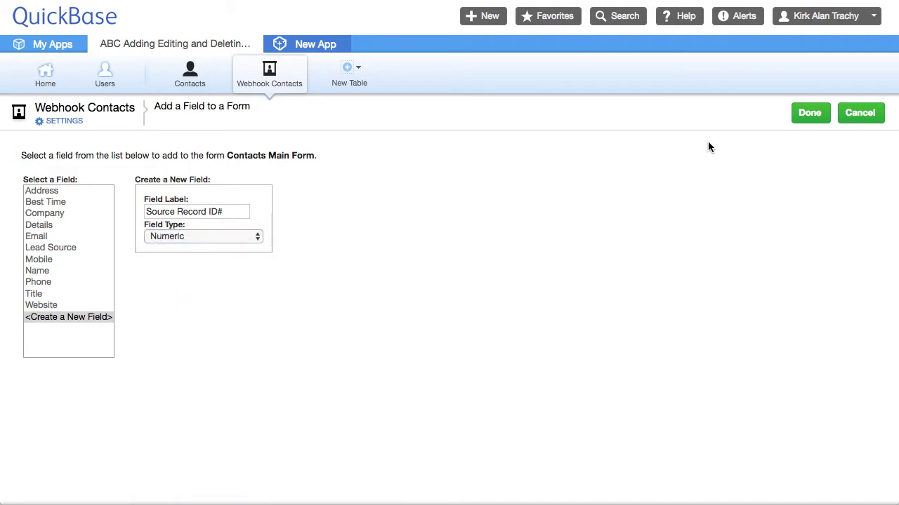
click(811, 117)
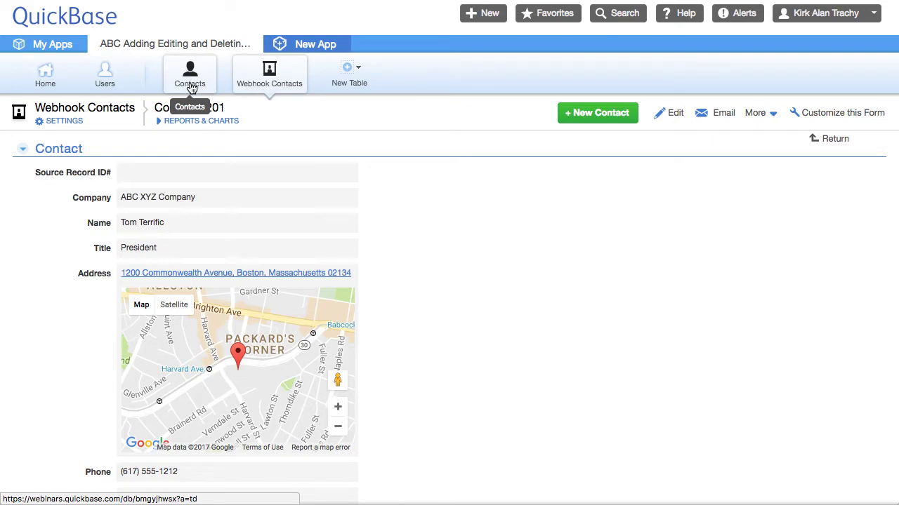
- Go to Contacts settings, list its two webhooks, and open Add Contact
click(191, 88)
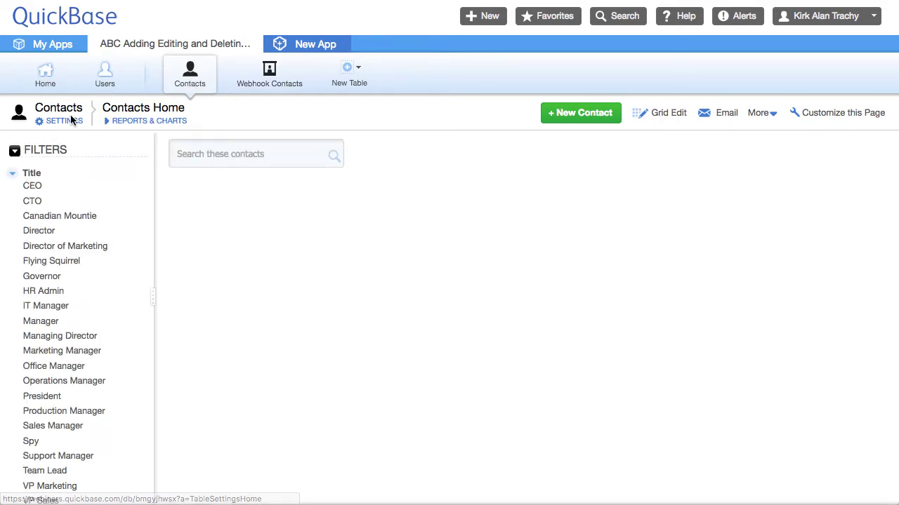
click(64, 121)
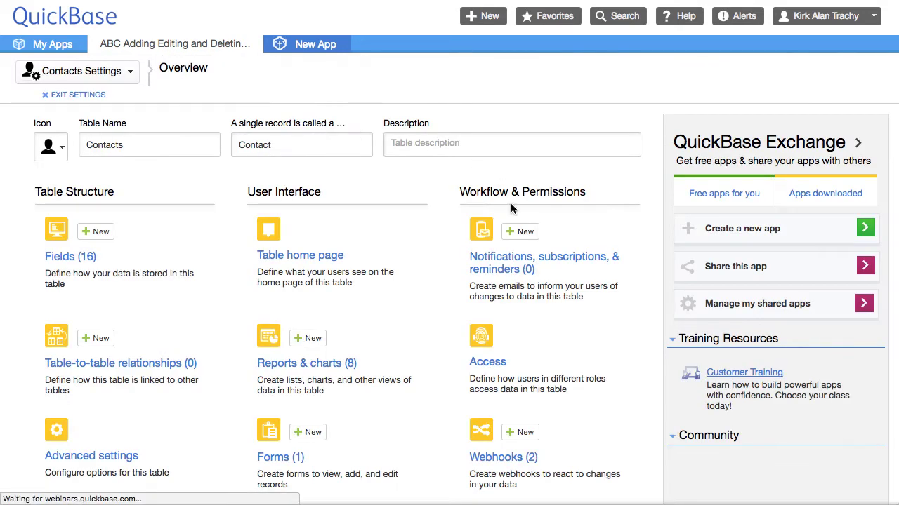
scroll(493, 366, down, 1)
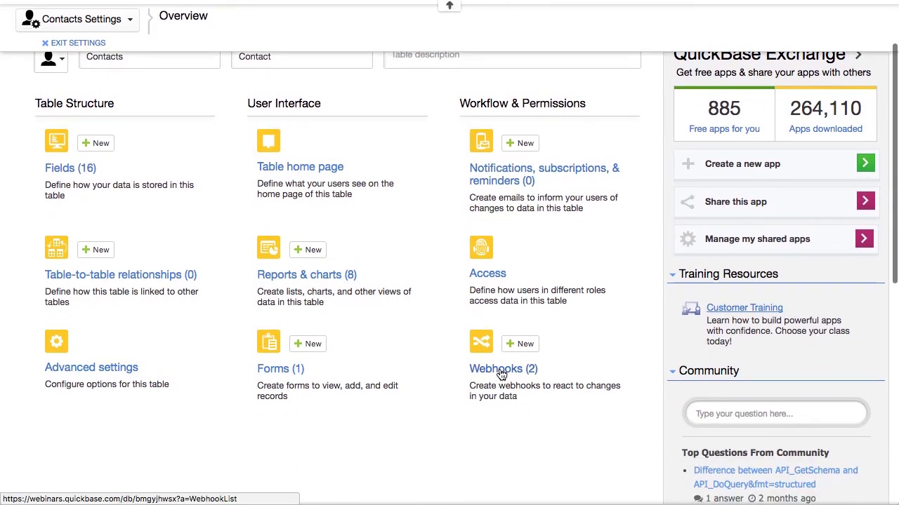
click(483, 370)
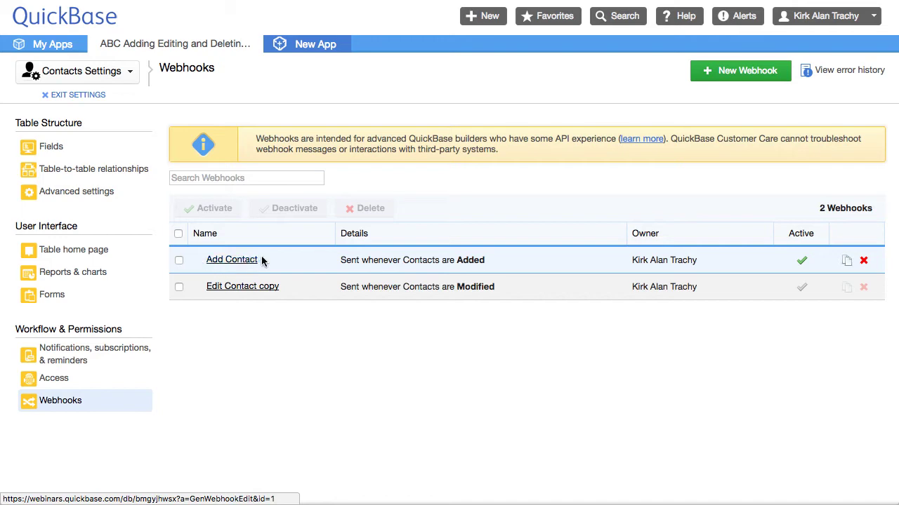
click(232, 261)
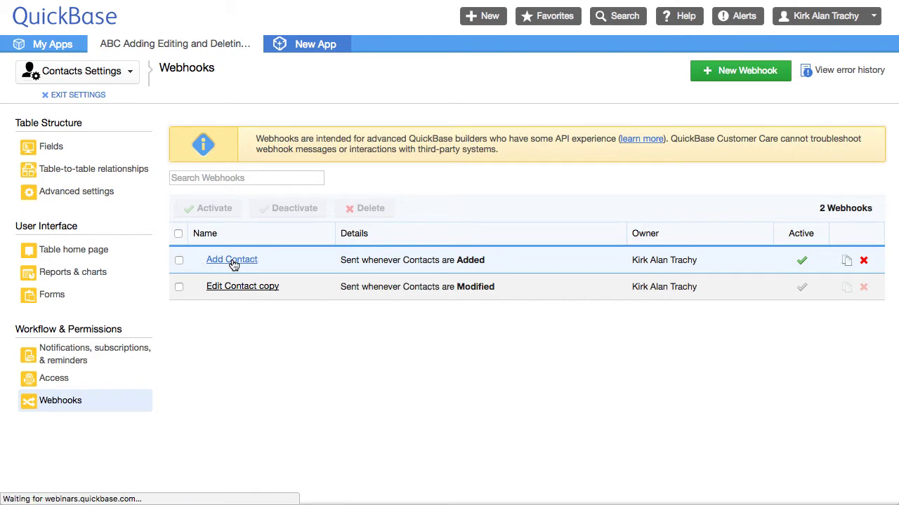
scroll(281, 288, down, 5)
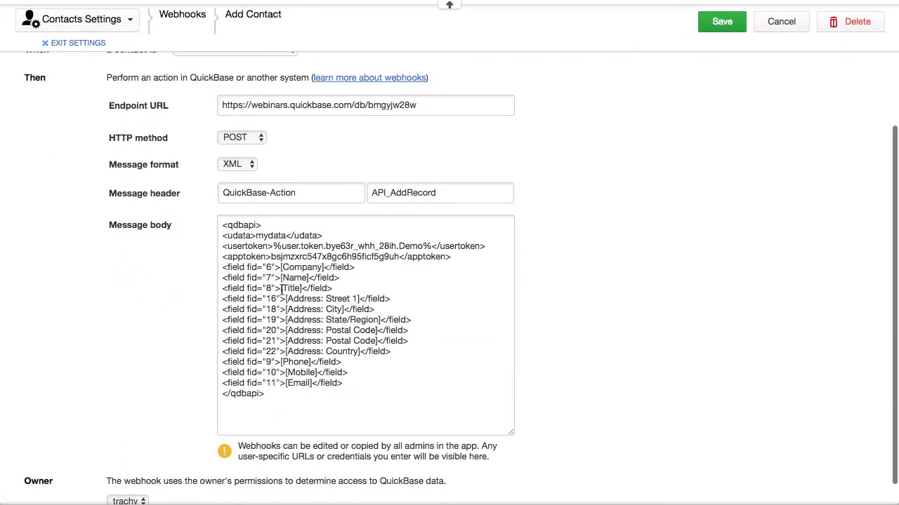
- Add a Record ID# line mapped to field 22 after the Email line, then save the webhook
scroll(281, 288, down, 2)
click(340, 349)
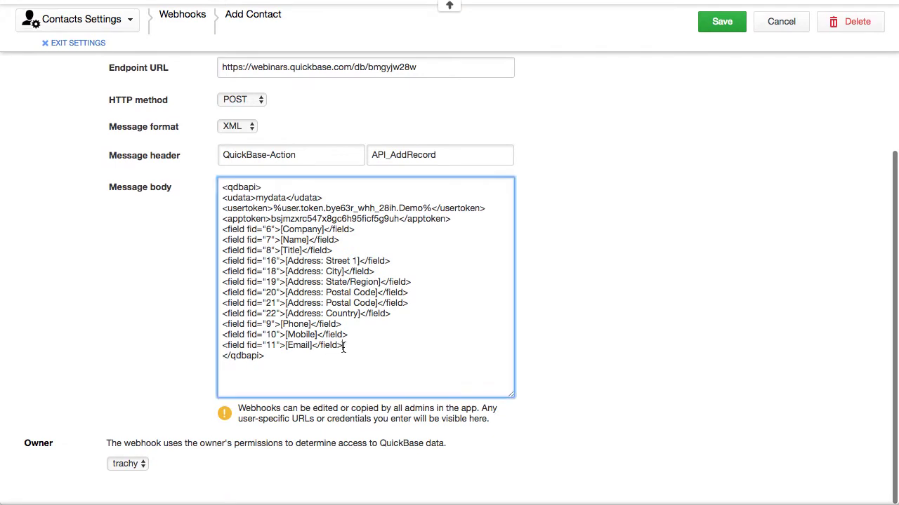
key(Return)
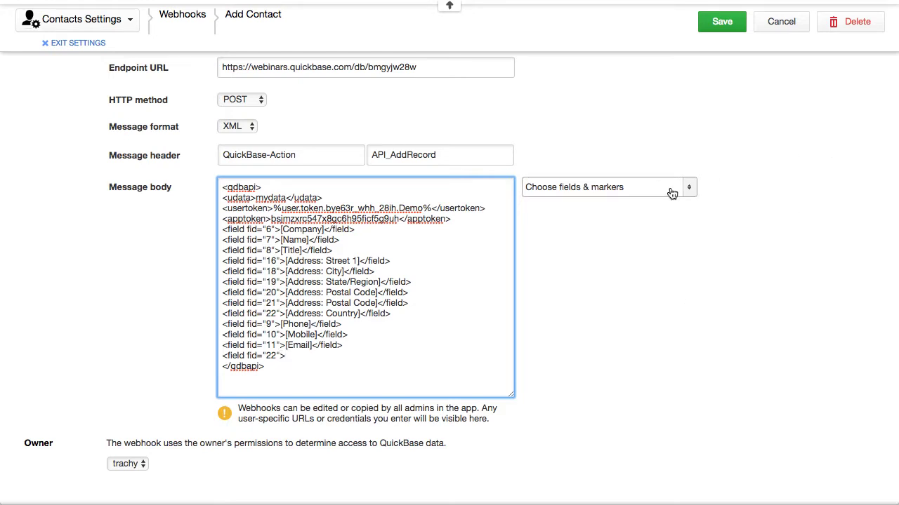
click(673, 190)
scroll(611, 309, down, 2)
scroll(613, 312, down, 10)
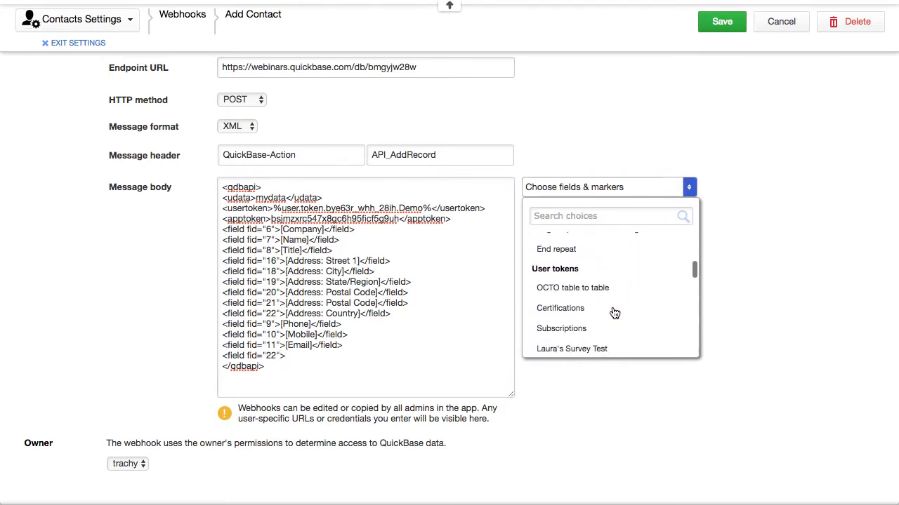
scroll(613, 312, down, 10)
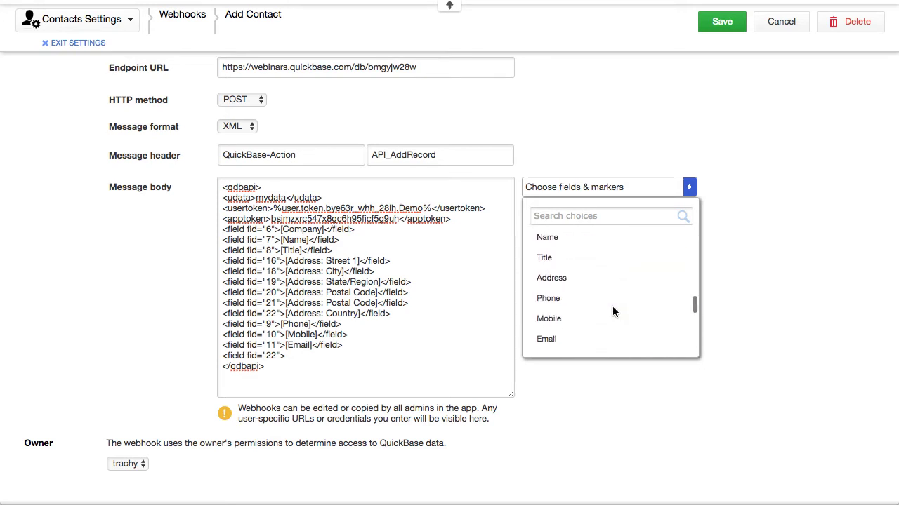
scroll(614, 312, down, 1)
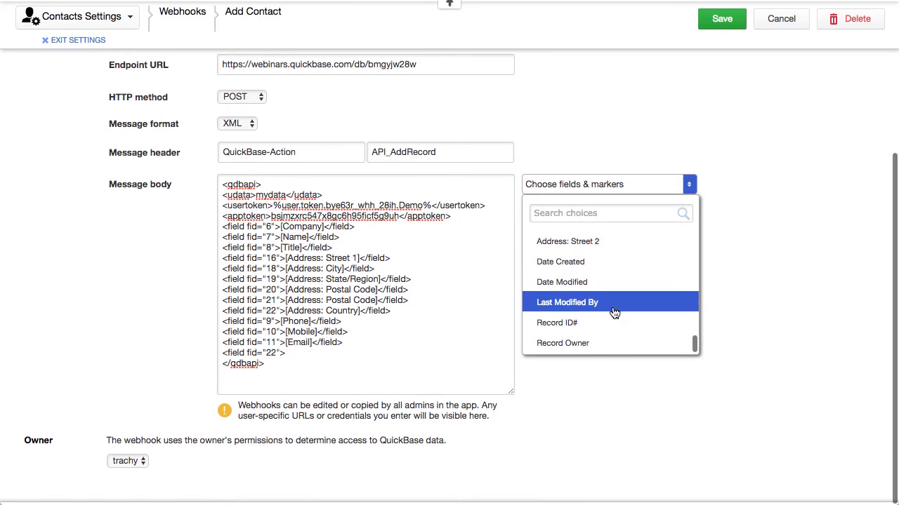
click(559, 327)
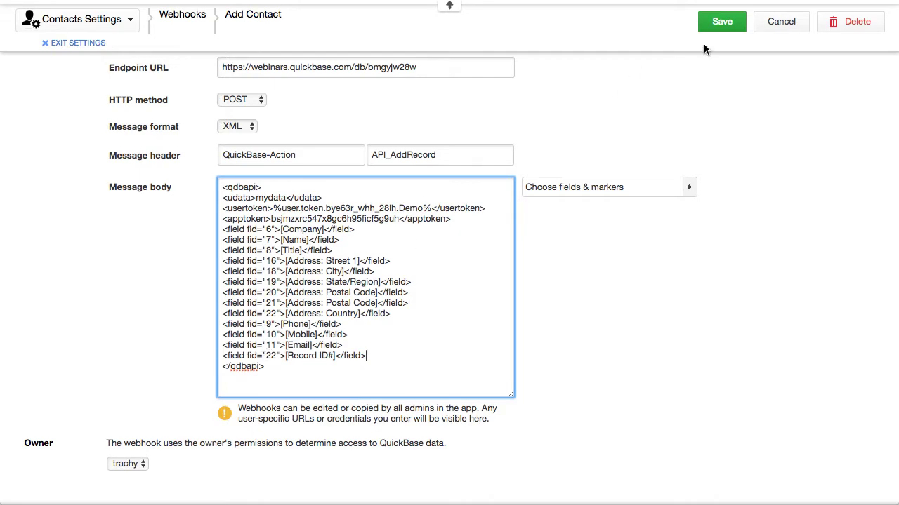
click(723, 23)
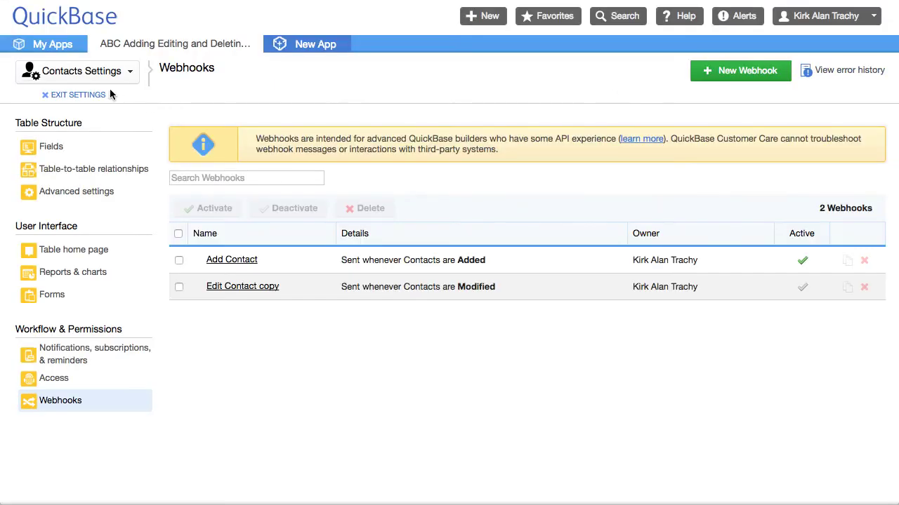
- Open the mirrored Tom Terrific record in Webhook Contacts and check its Source Record ID# field
click(93, 98)
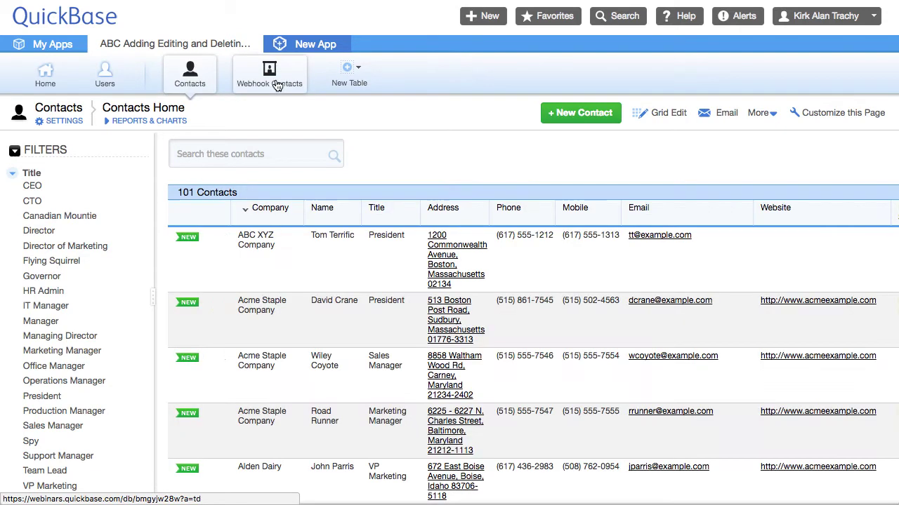
click(275, 87)
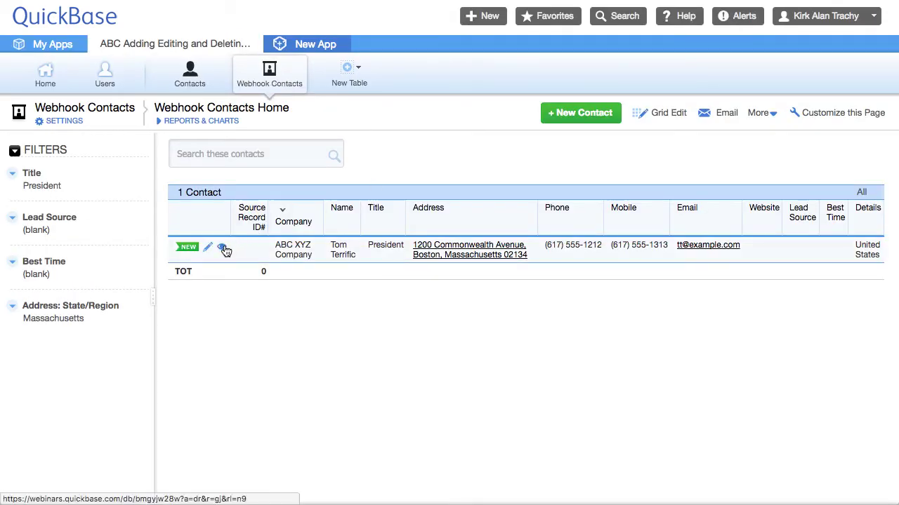
click(226, 250)
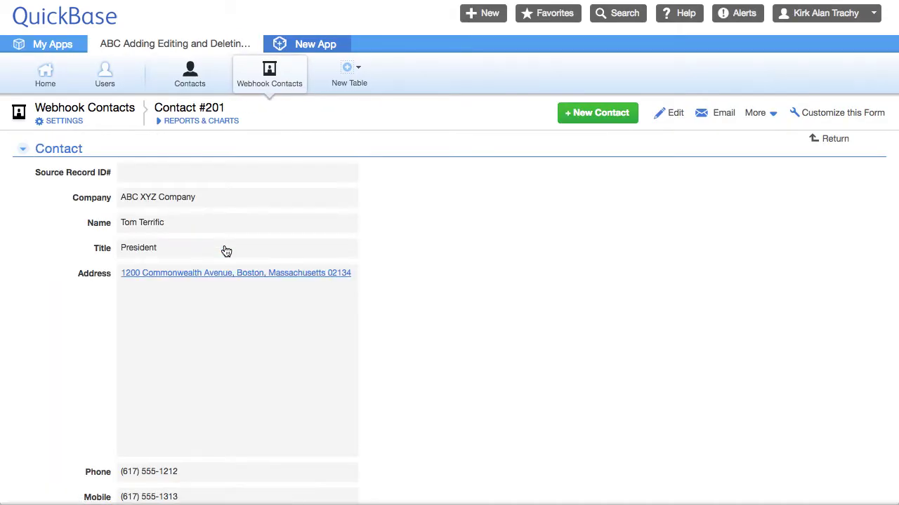
right_click(77, 173)
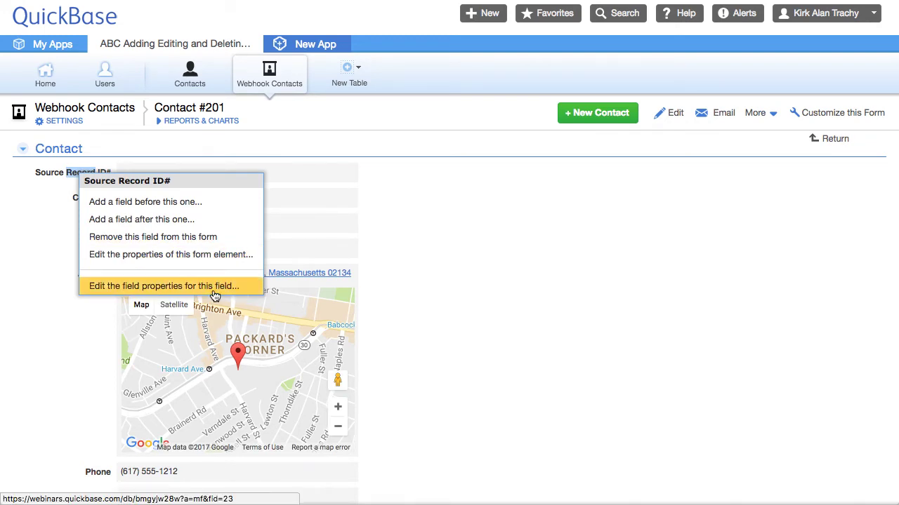
click(557, 286)
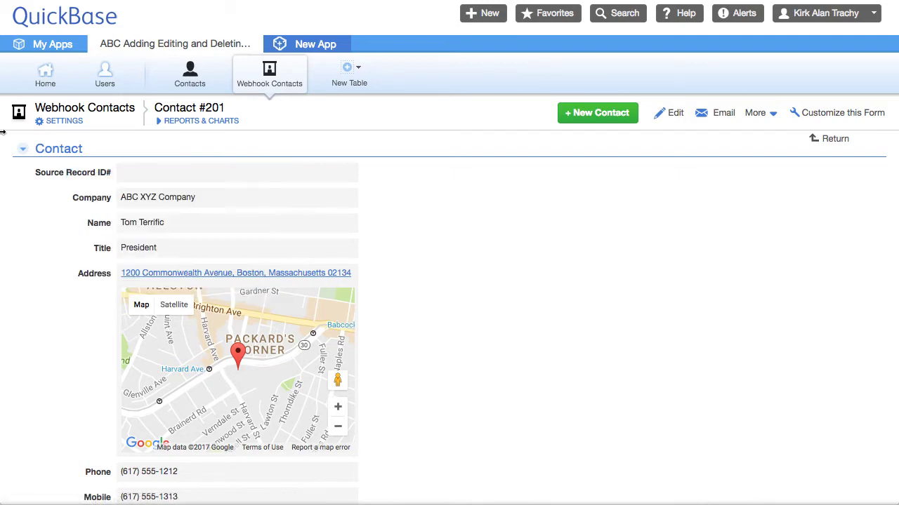
- Search the Webhook Contacts fields for 'sou' to read Source Record ID#'s ID 23, then exit settings
click(78, 124)
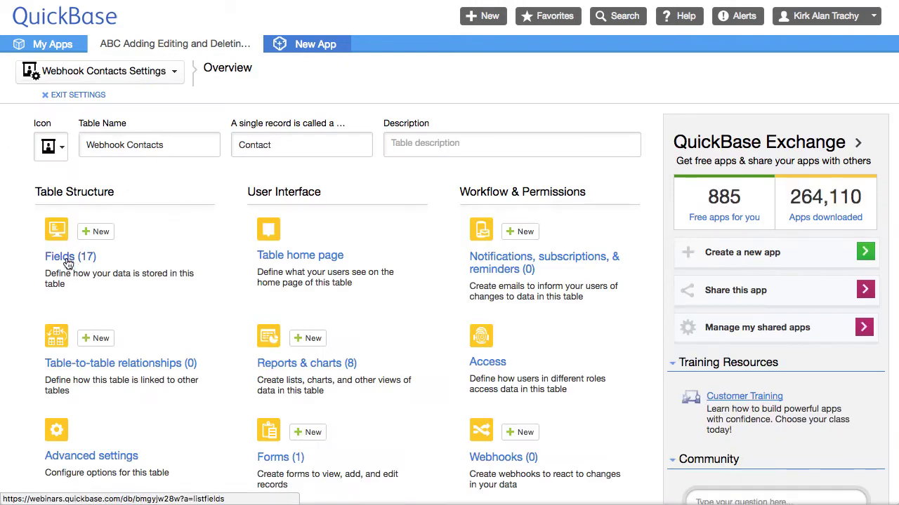
click(45, 146)
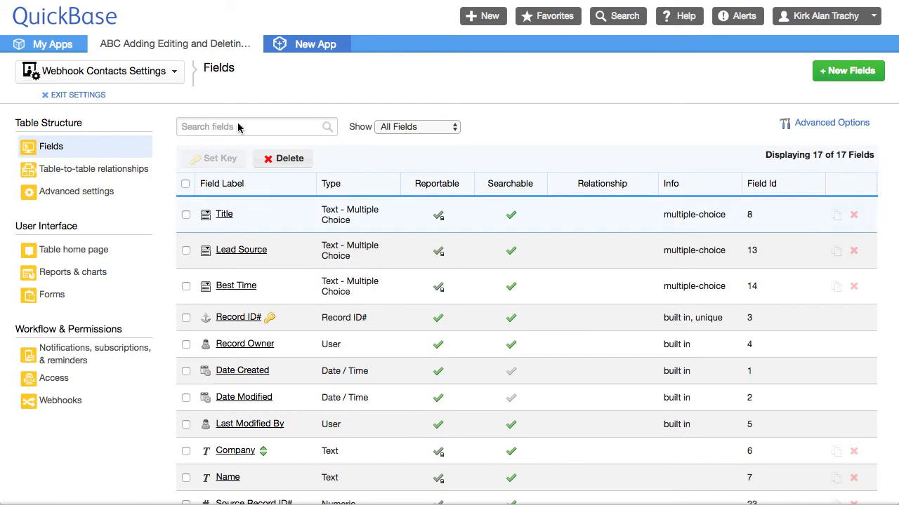
click(235, 125)
text(sour)
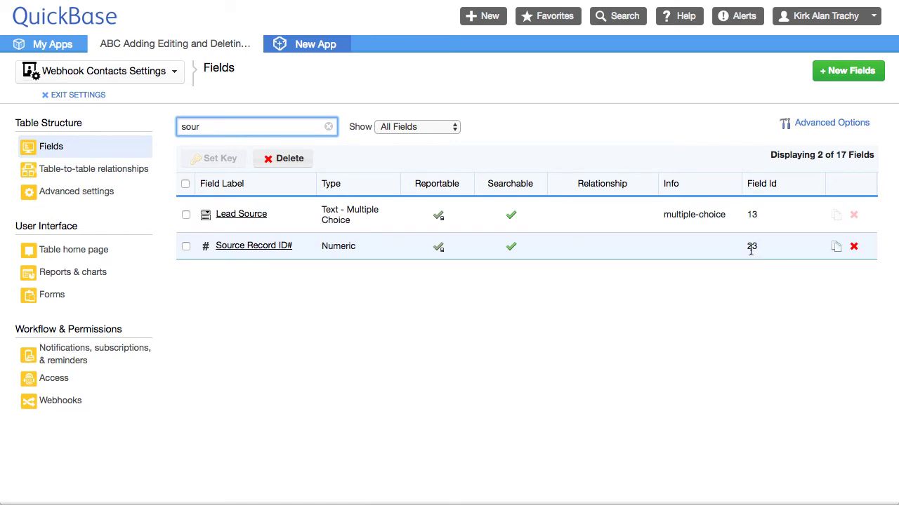
click(78, 95)
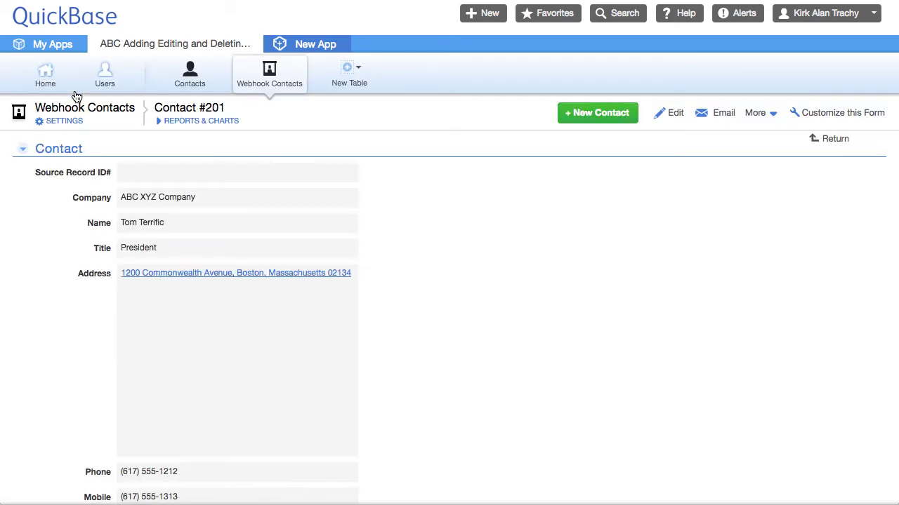
- Open the Contacts table's Add Contact webhook from Settings > Webhooks and show its message body
click(189, 74)
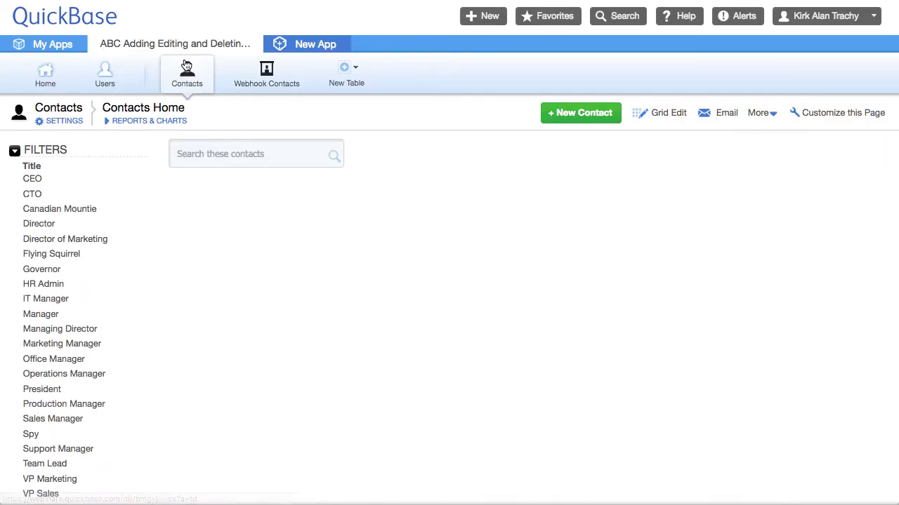
click(53, 121)
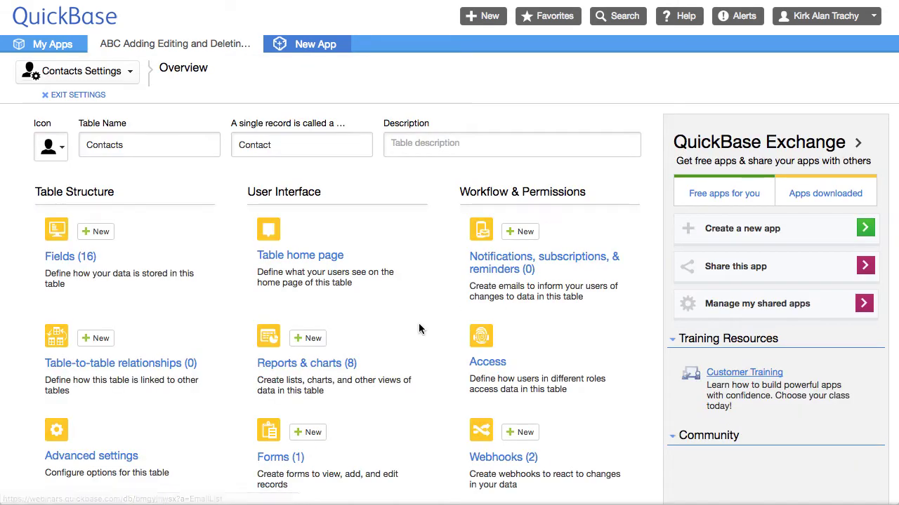
scroll(422, 342, down, 3)
scroll(422, 342, down, 2)
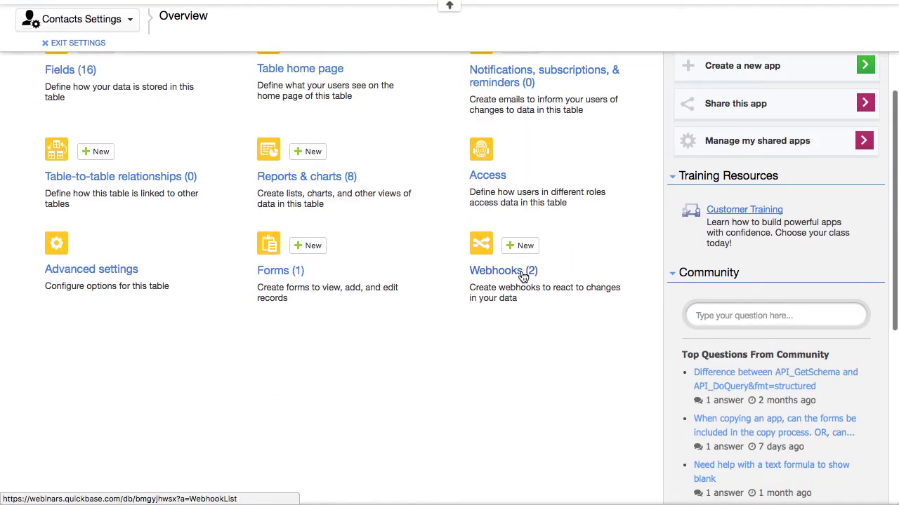
click(483, 276)
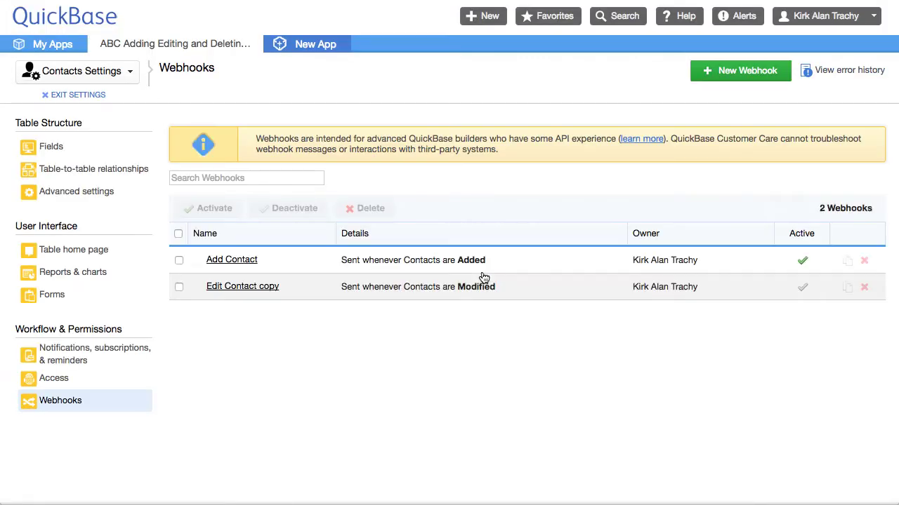
click(251, 261)
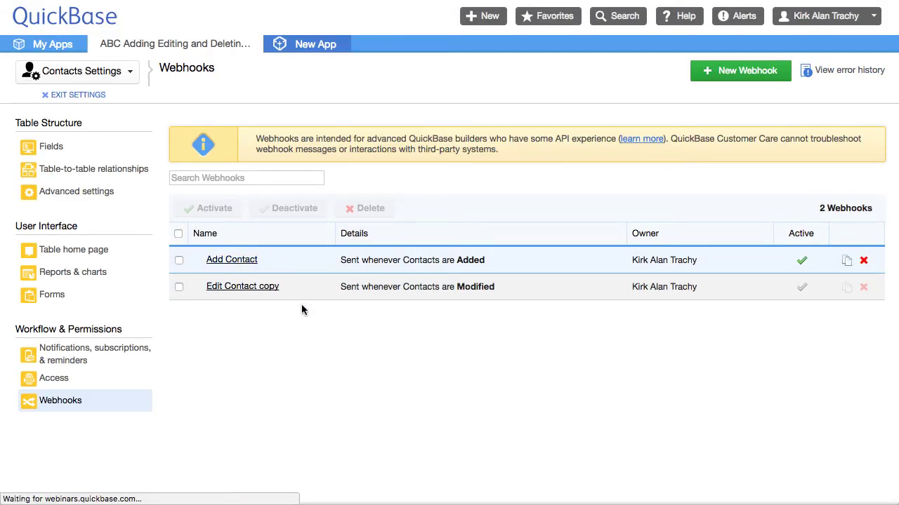
scroll(283, 374, down, 5)
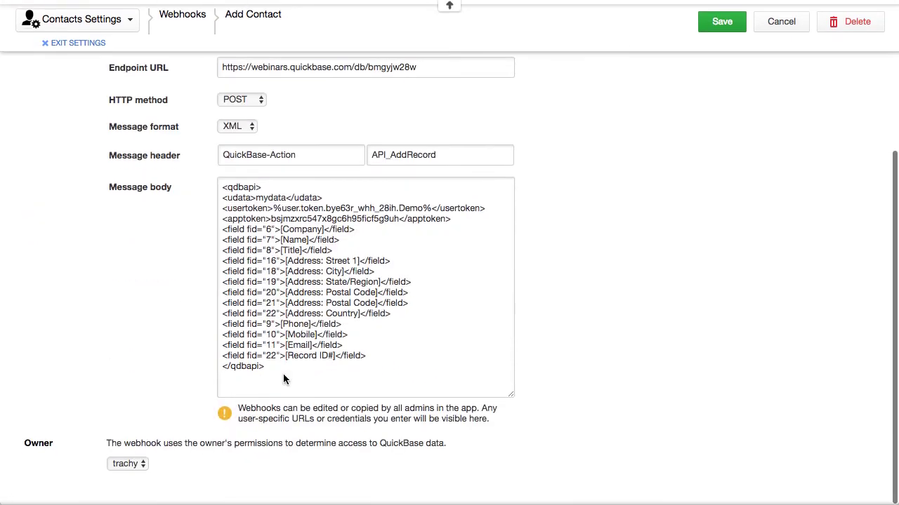
- Change the Record ID# line's fid from 22 to 23 in the Add Contact webhook and save
click(274, 355)
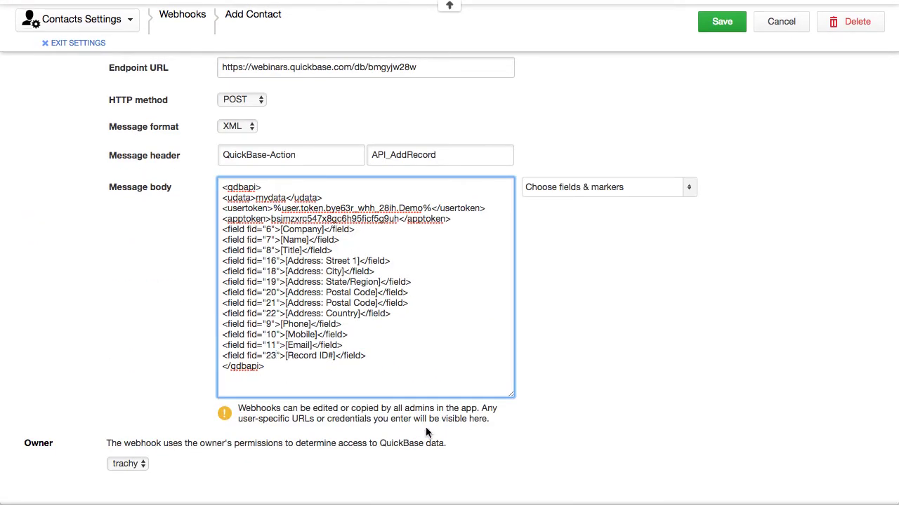
click(682, 323)
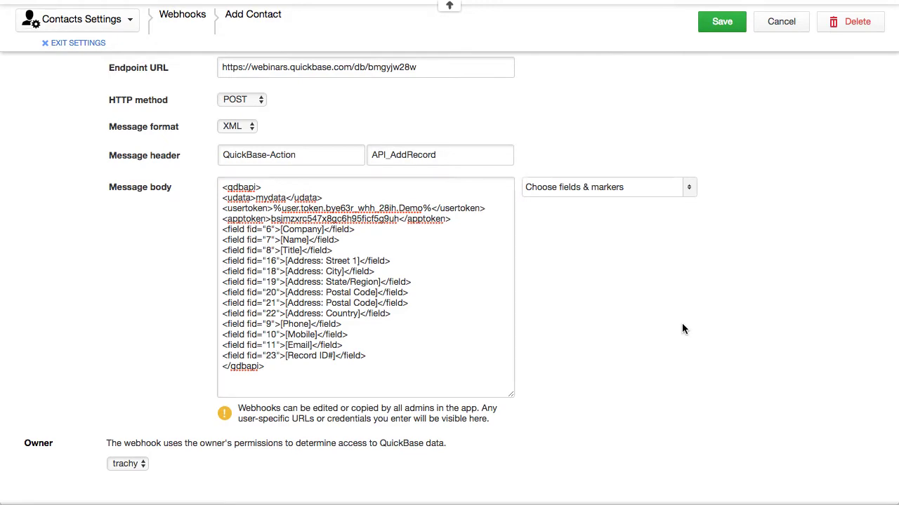
click(722, 23)
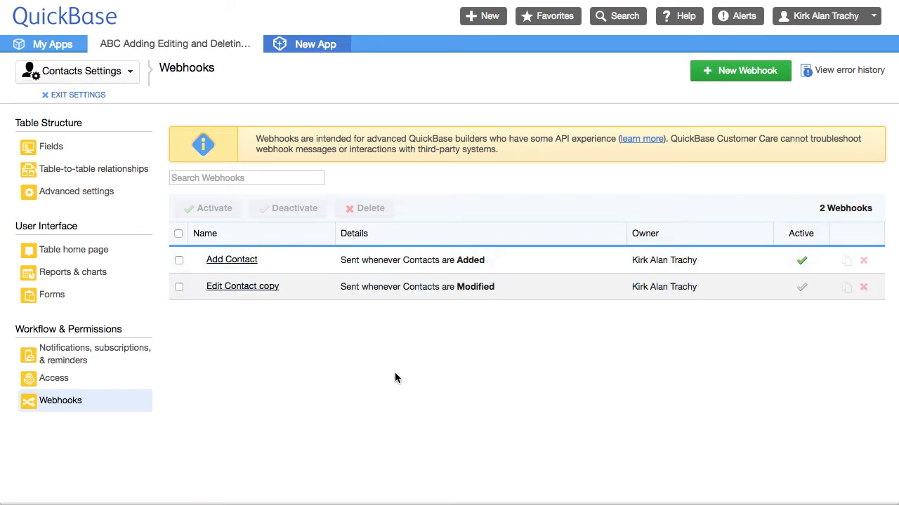
- Activate the Edit Contact copy webhook and exit settings to the Webhook Contacts table
click(803, 291)
click(76, 95)
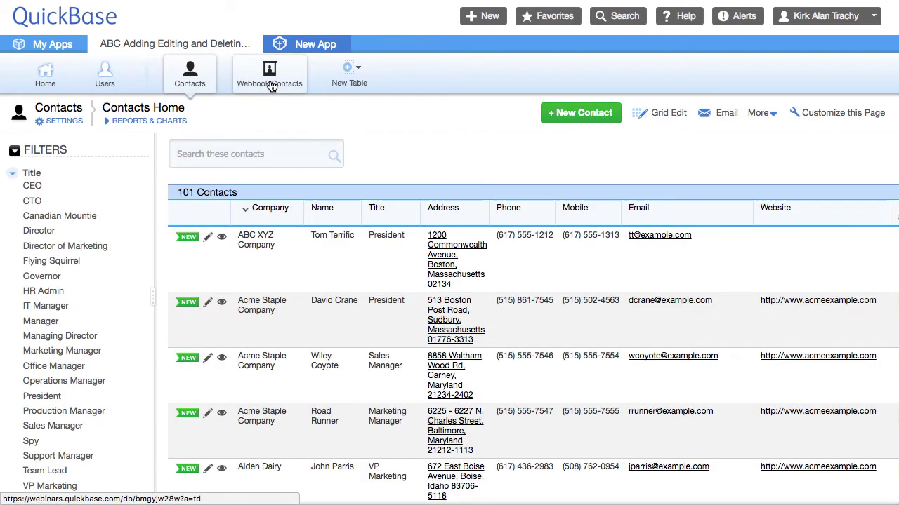
click(271, 81)
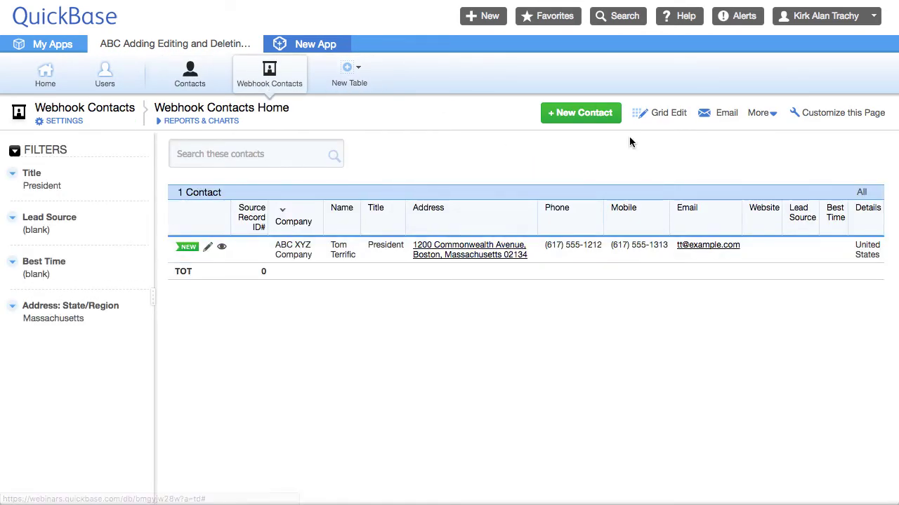
- Delete the mirrored Tom Terrific row from Webhook Contacts in the grid edit view, then return to Contacts
click(761, 116)
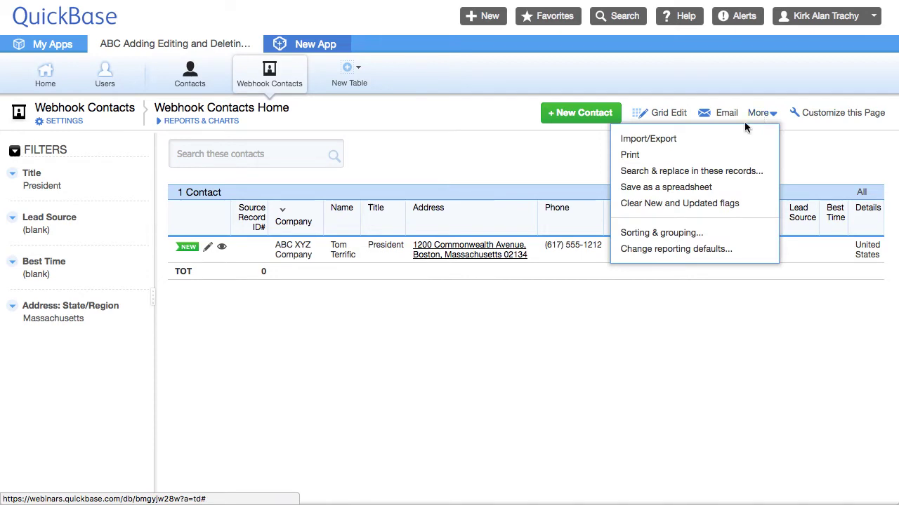
click(663, 117)
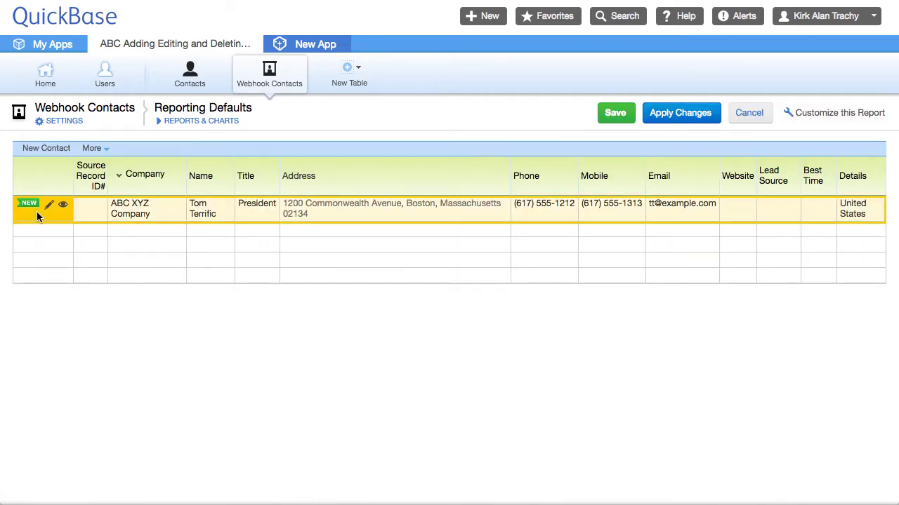
click(37, 212)
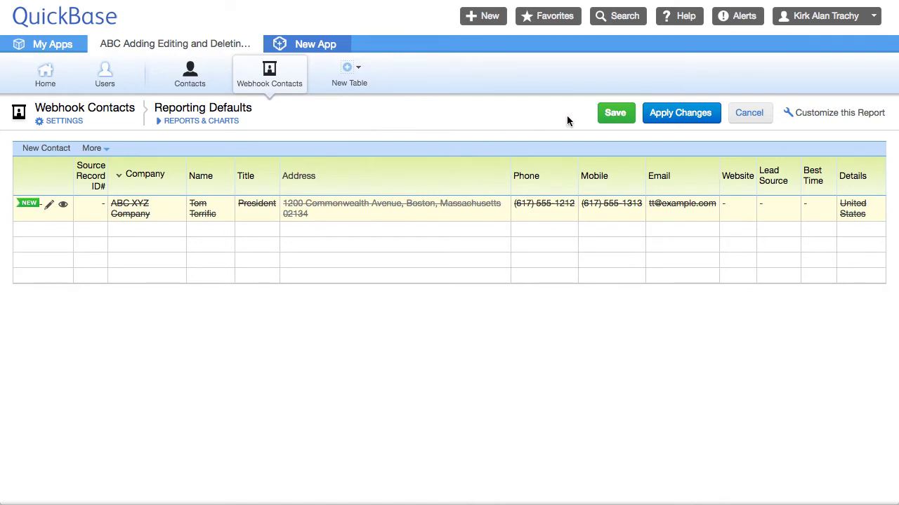
click(615, 113)
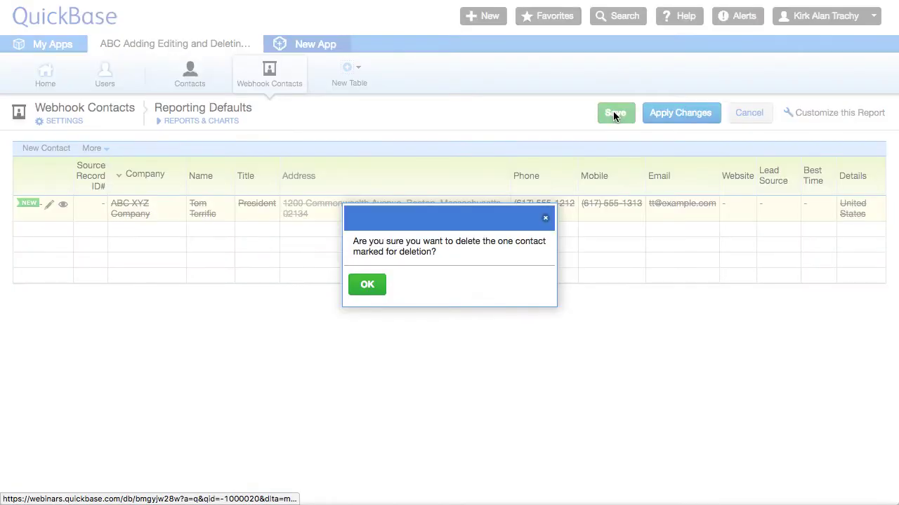
click(367, 287)
click(189, 83)
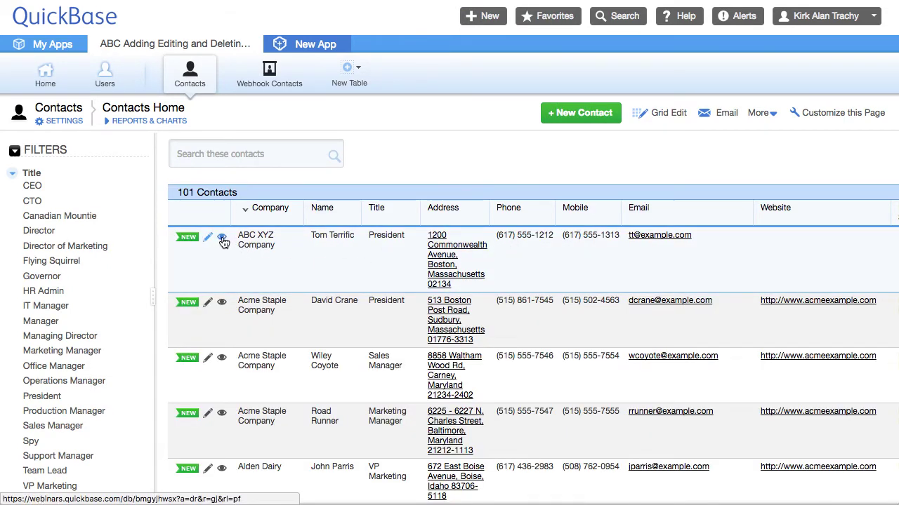
- Make a copy of the Tom Terrific contact record
click(222, 241)
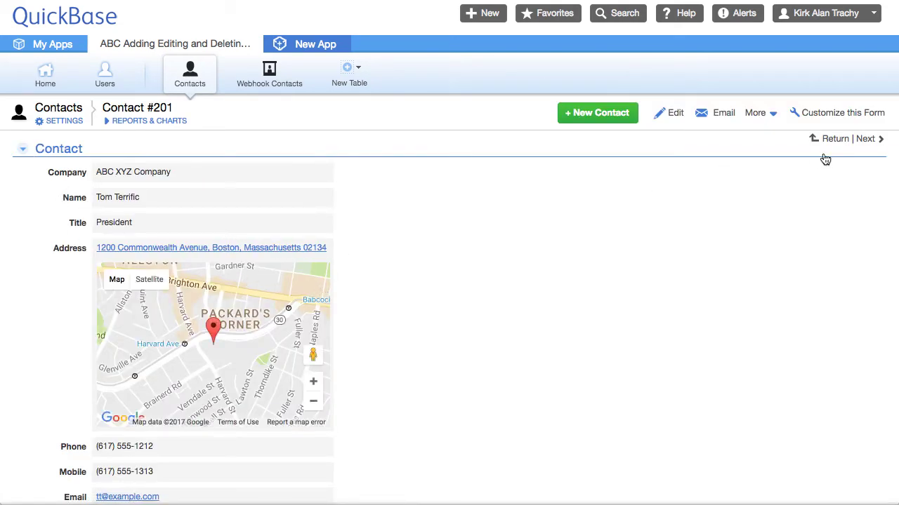
click(755, 113)
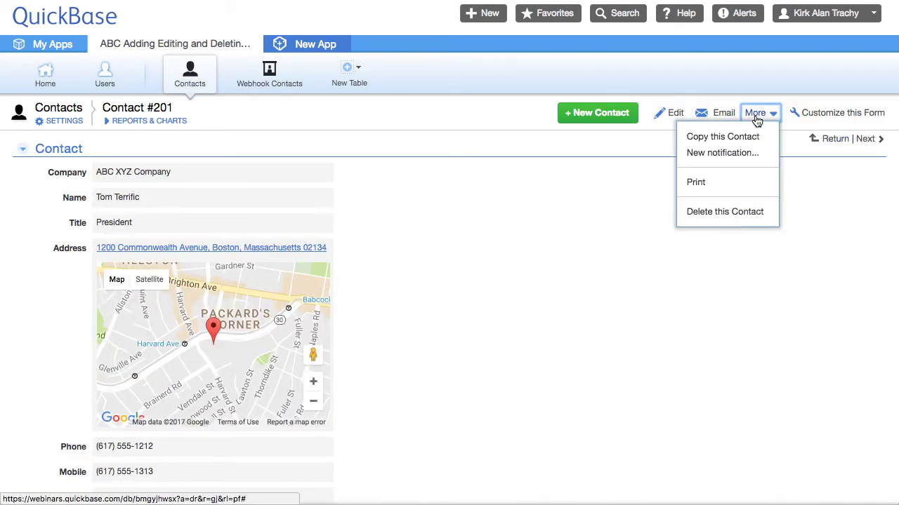
click(726, 140)
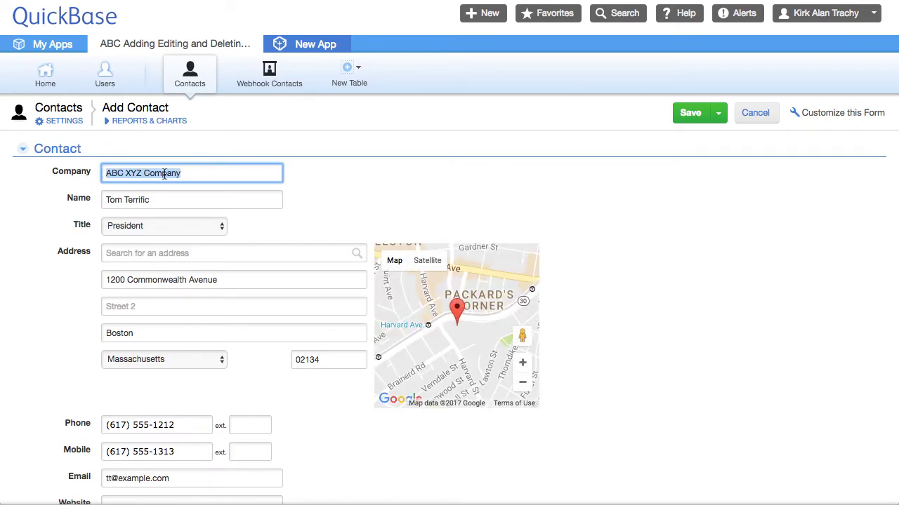
- Set the copy's company to BBC XYZ Company, surname to Terror, title to Director, and save
click(109, 175)
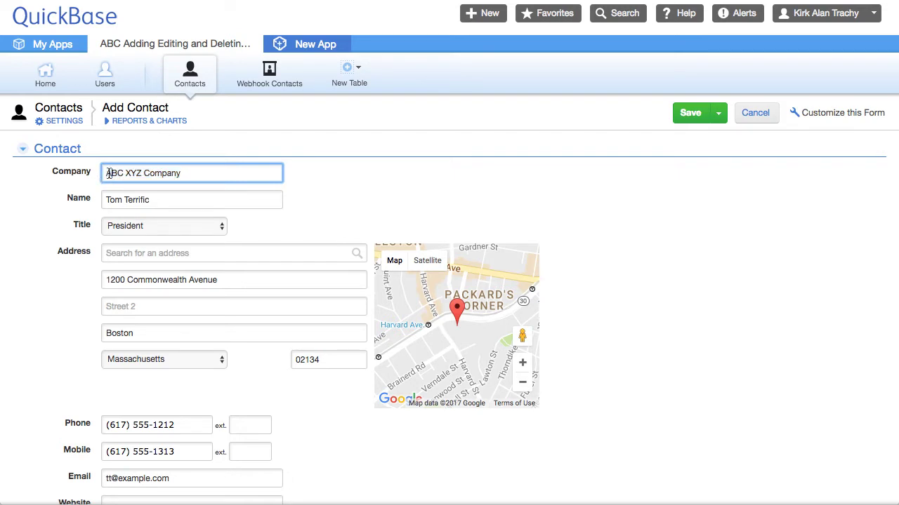
key(Delete)
text(B)
drag(126, 199, 169, 198)
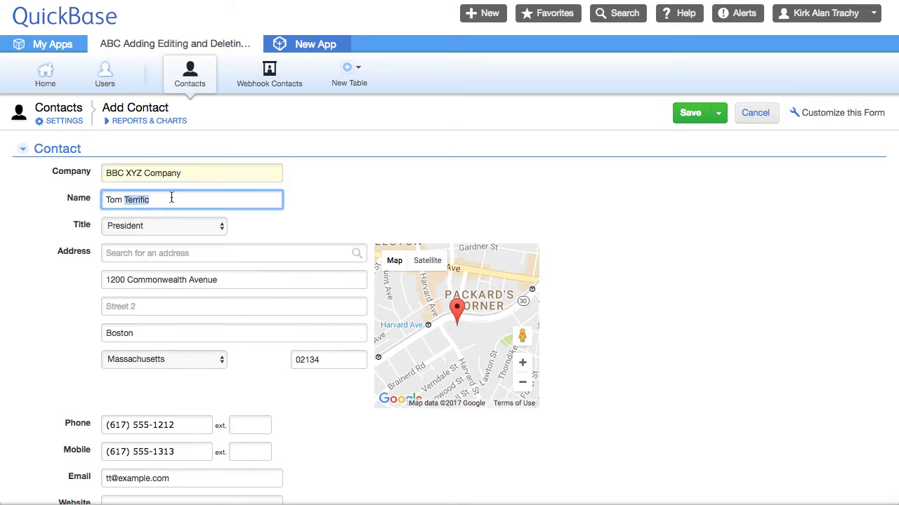
text(Terror)
click(531, 173)
click(181, 220)
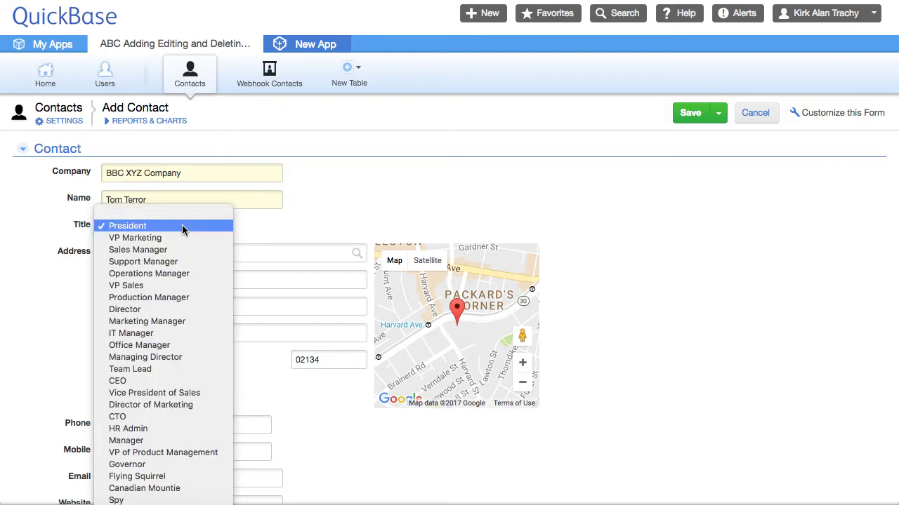
click(155, 310)
scroll(461, 168, down, 5)
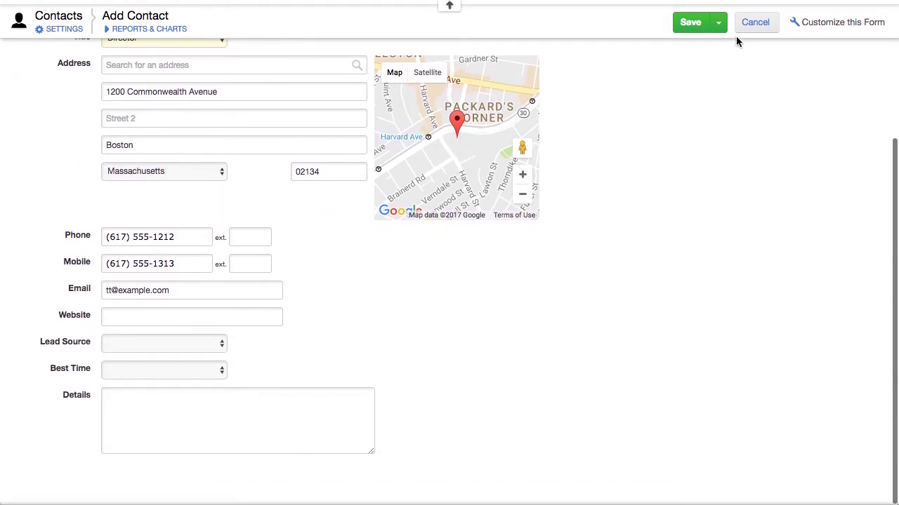
click(680, 23)
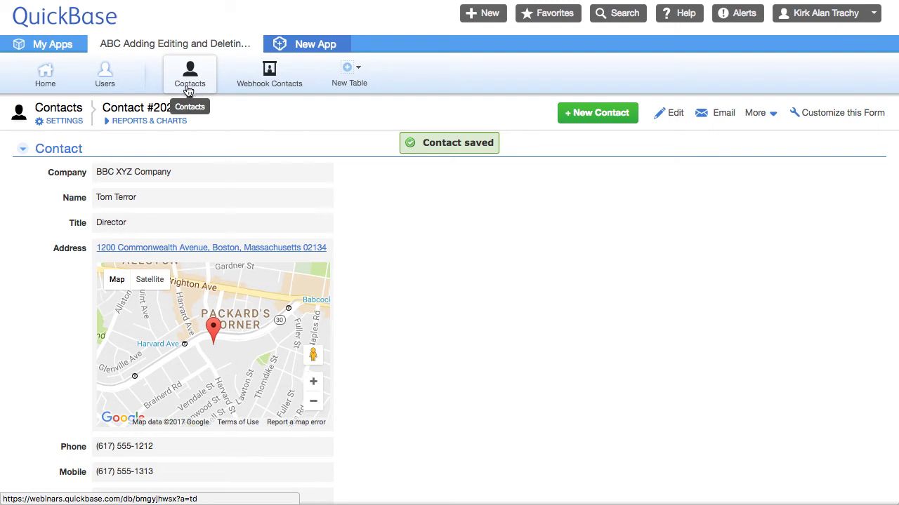
- Check Webhook Contacts for the mirrored row with Source Record ID 202, then return to Contacts
click(279, 82)
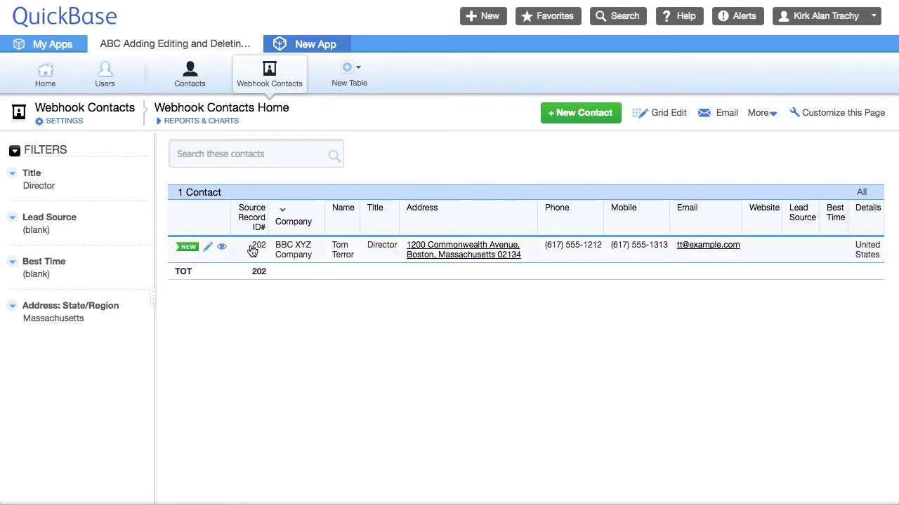
drag(261, 252, 265, 251)
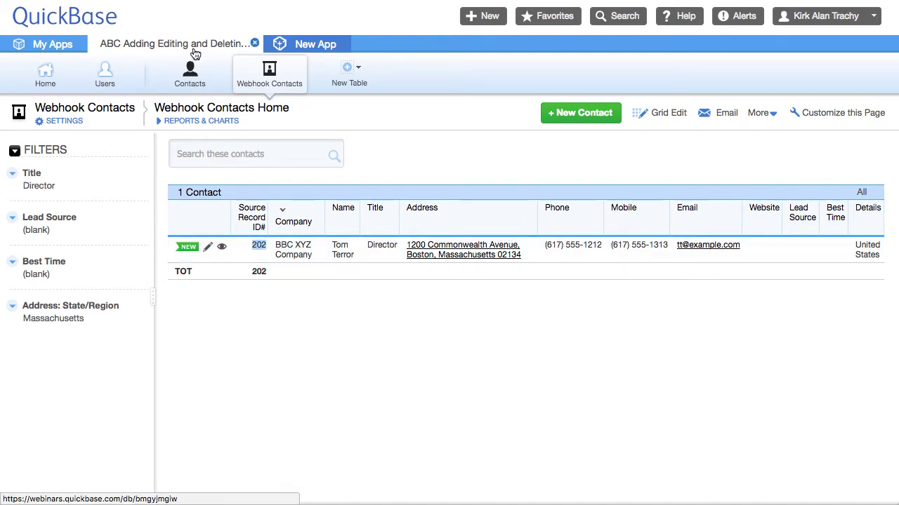
click(198, 90)
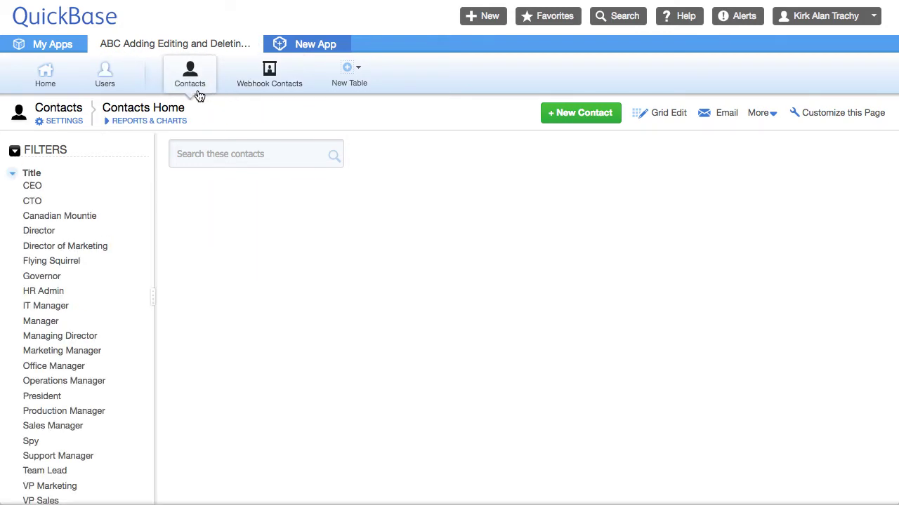
- Open the Contacts table's Edit Contact copy webhook from Settings > Webhooks
click(65, 121)
scroll(404, 326, down, 2)
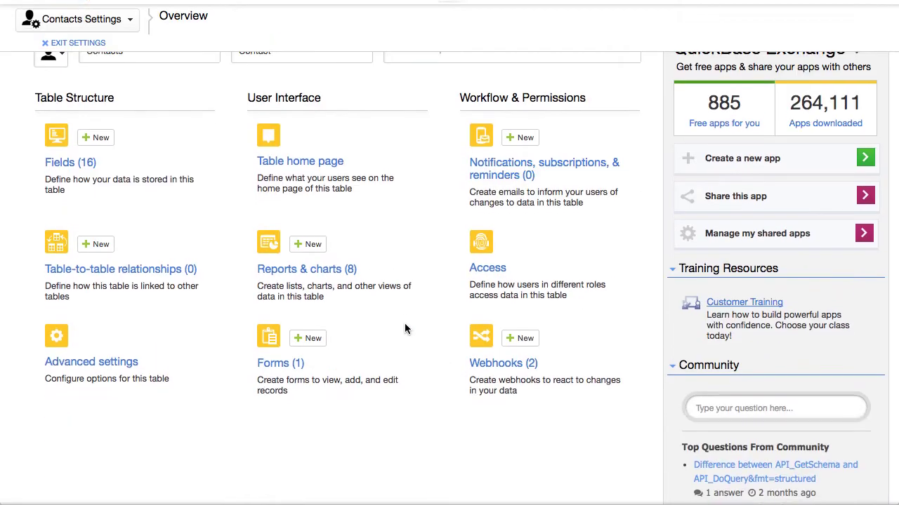
click(490, 357)
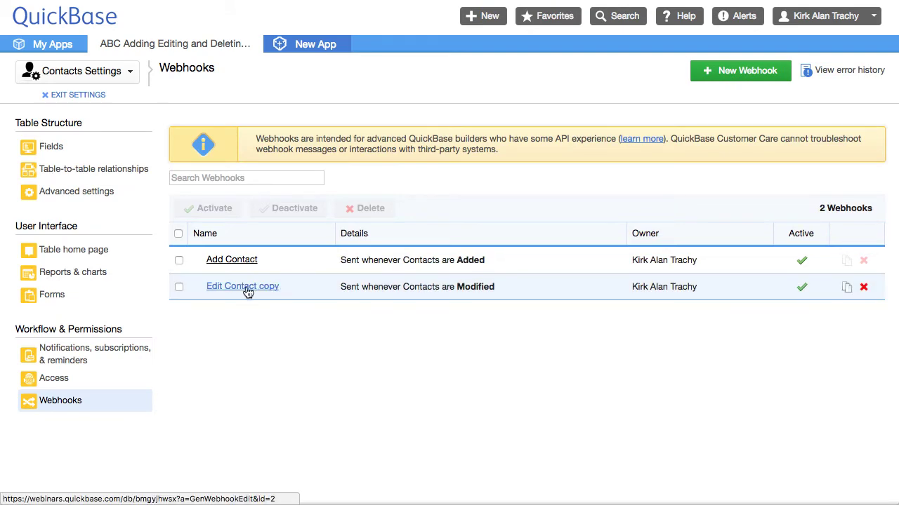
click(246, 287)
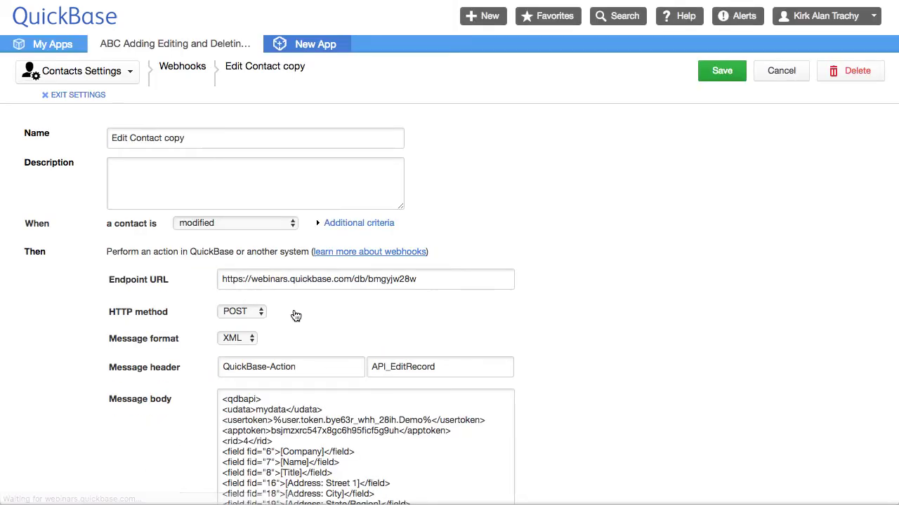
scroll(533, 286, down, 1)
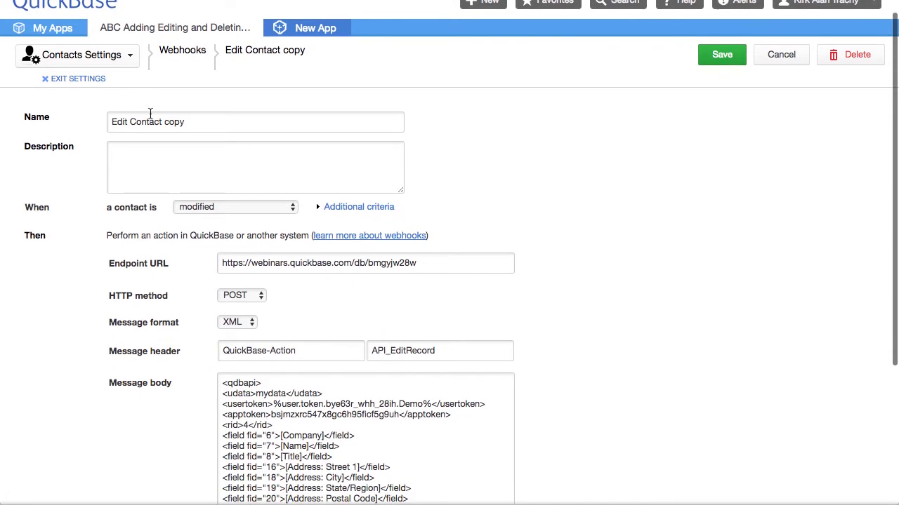
- Rename the webhook to Edit Contact, set the message body rid to 23, and save
drag(161, 123, 269, 124)
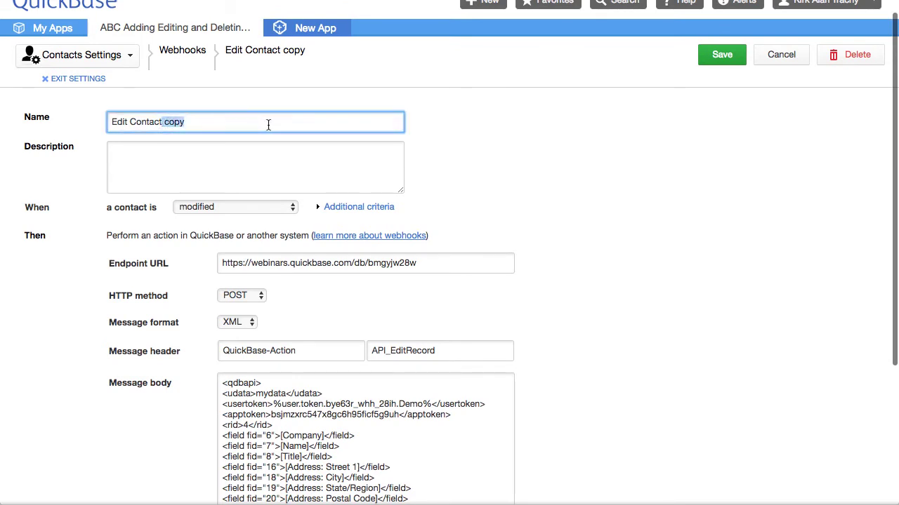
key(BackSpace)
click(754, 131)
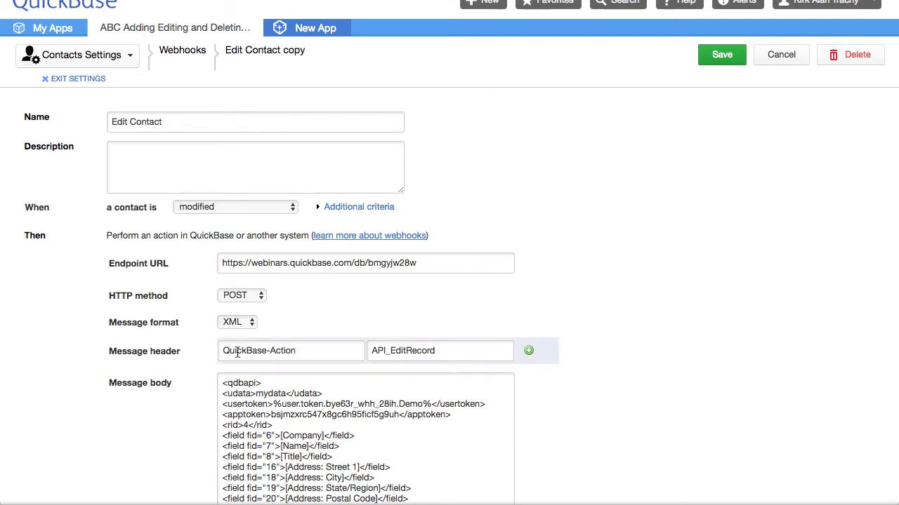
scroll(664, 307, down, 5)
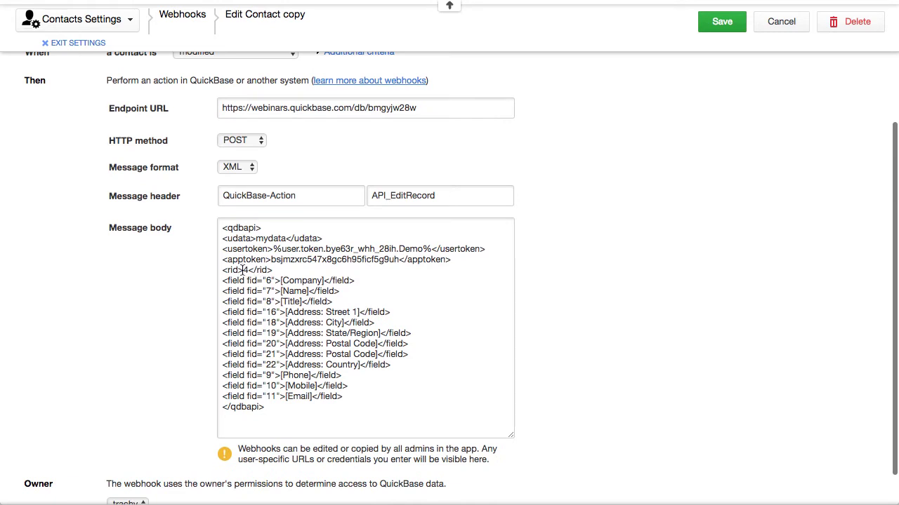
click(243, 270)
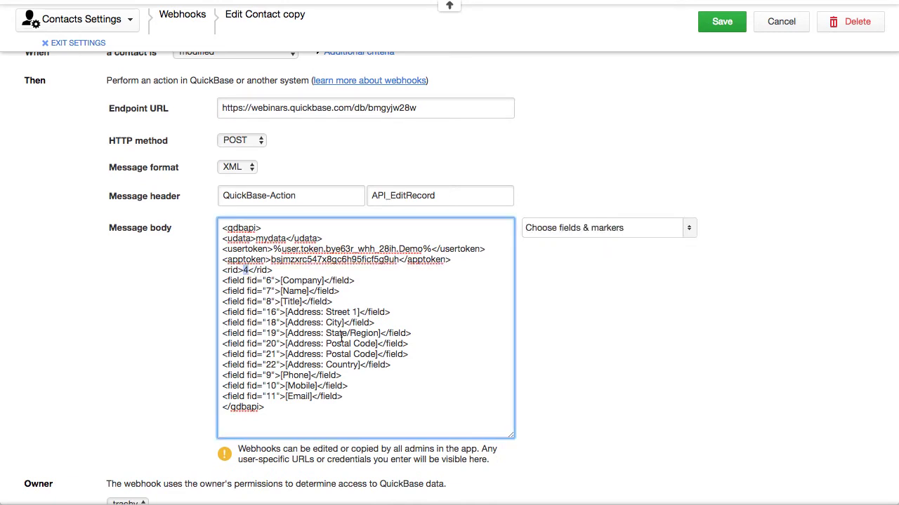
text(23)
click(733, 23)
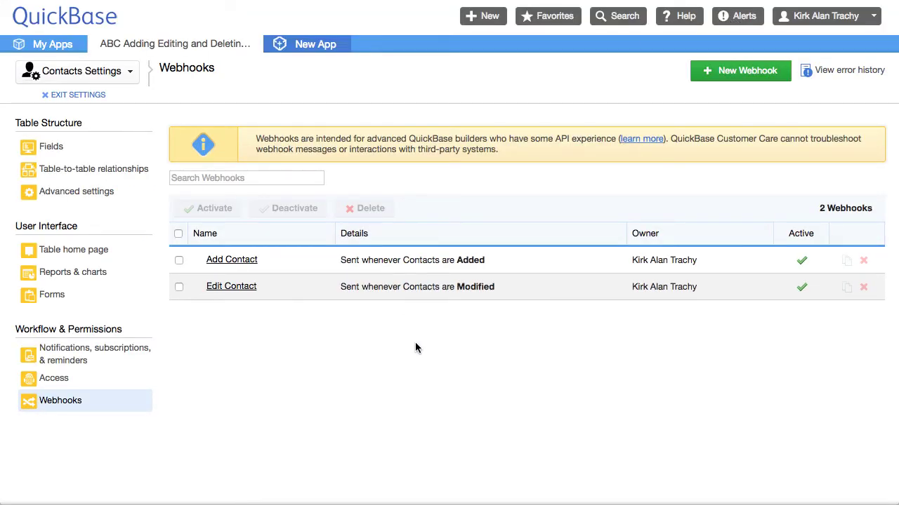
- Exit settings, search Contacts for 'terro', and open the BBC XYZ Company contact for editing
click(83, 95)
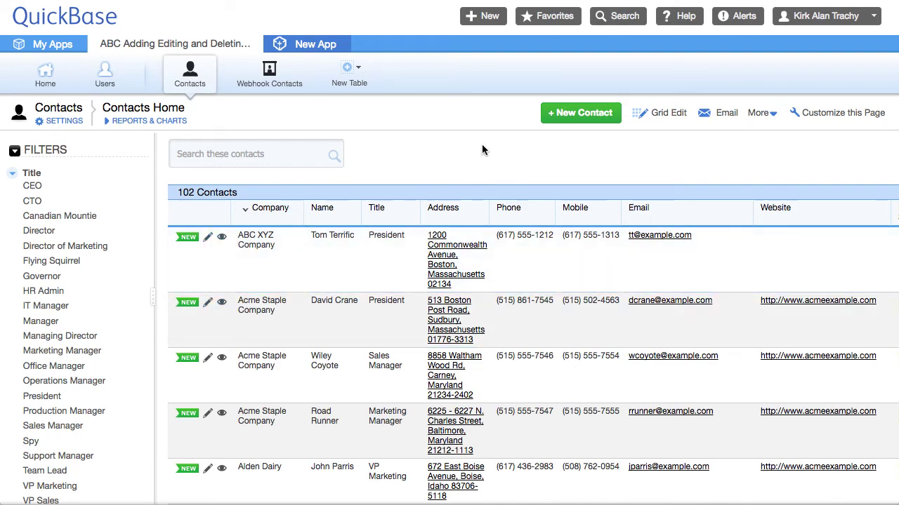
scroll(482, 144, down, 5)
scroll(481, 144, down, 10)
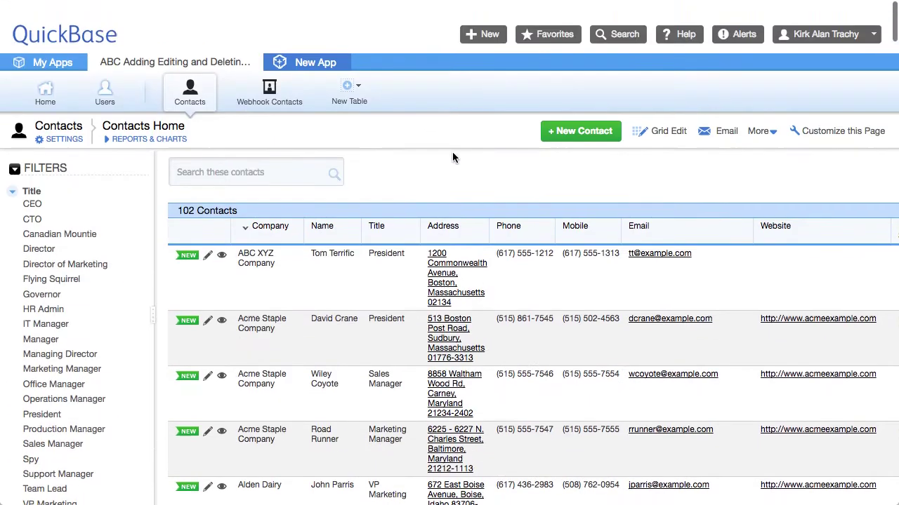
scroll(452, 157, down, 1)
click(246, 154)
text(t)
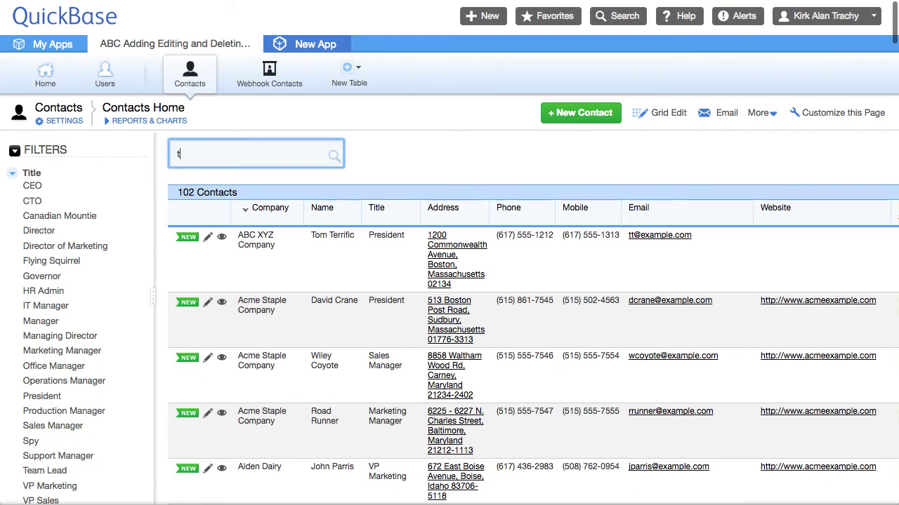
text(error)
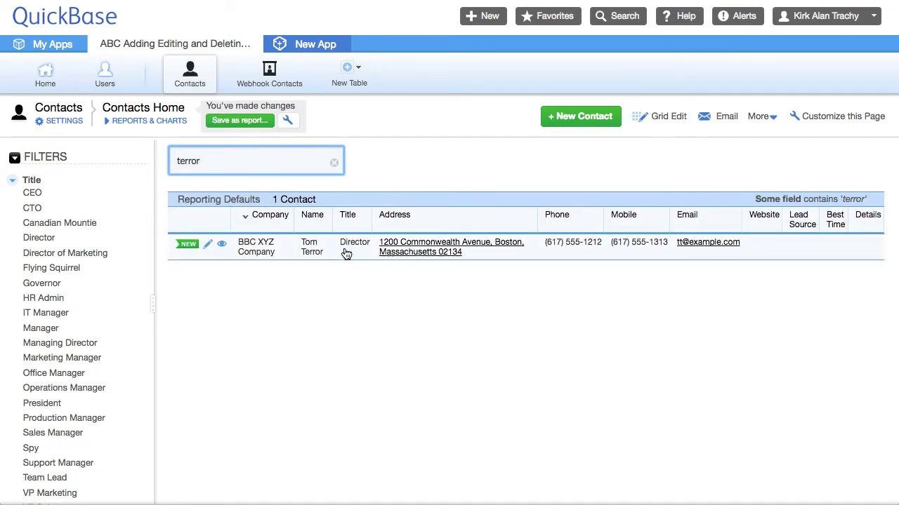
click(208, 244)
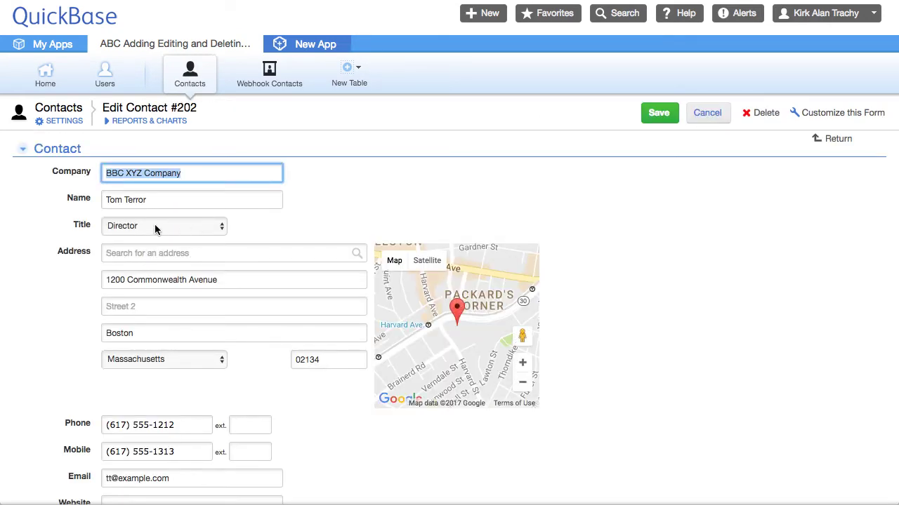
- Change the contact's title from Director to President and save
click(155, 225)
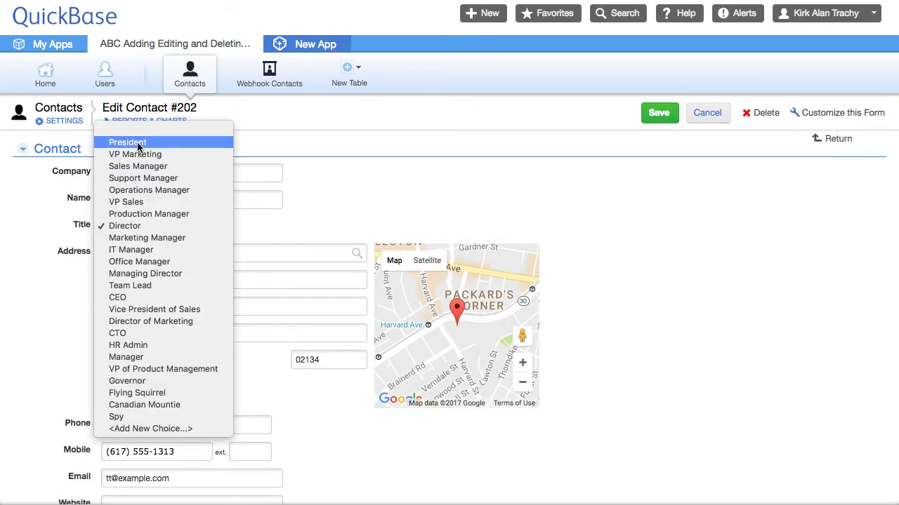
click(169, 142)
click(672, 111)
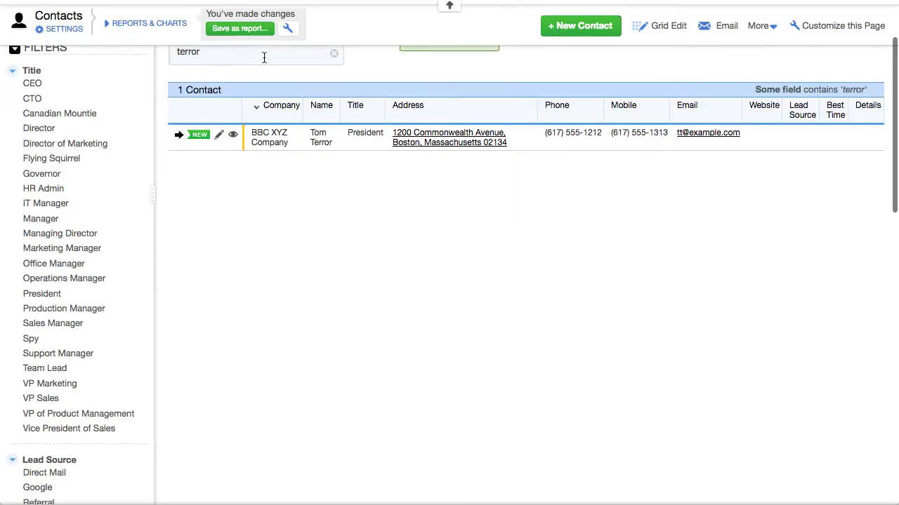
scroll(281, 231, up, 3)
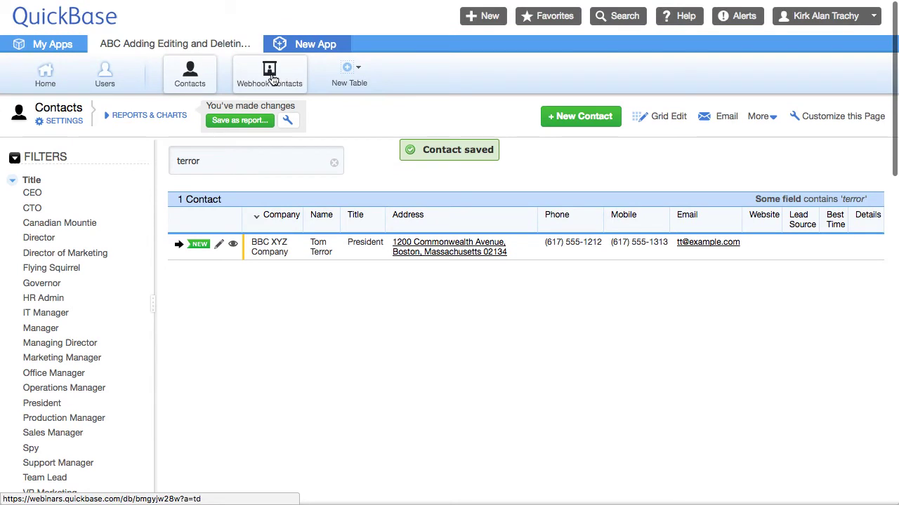
click(271, 77)
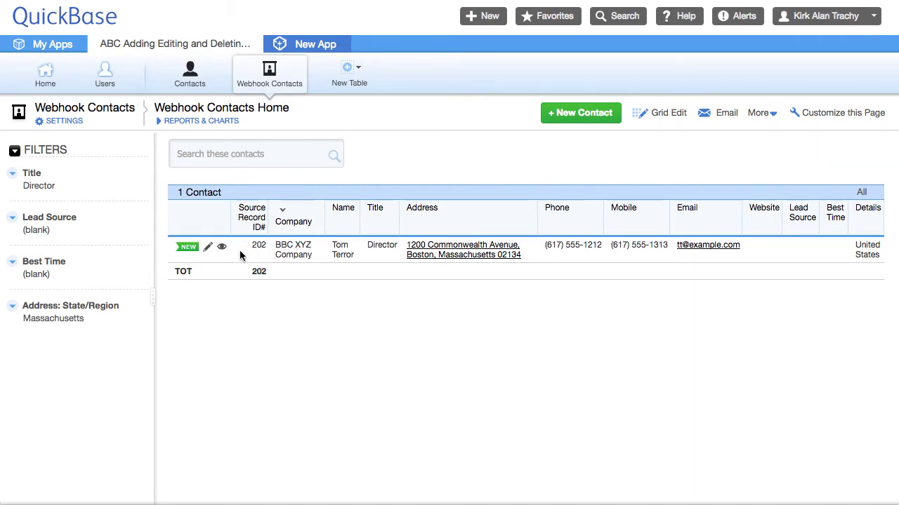
- Reload the Webhook Contacts list to check the mirrored record's title
click(274, 92)
- In Webhook Contacts' Fields, find 'sourc' and set Source Record ID# as the key field
click(64, 121)
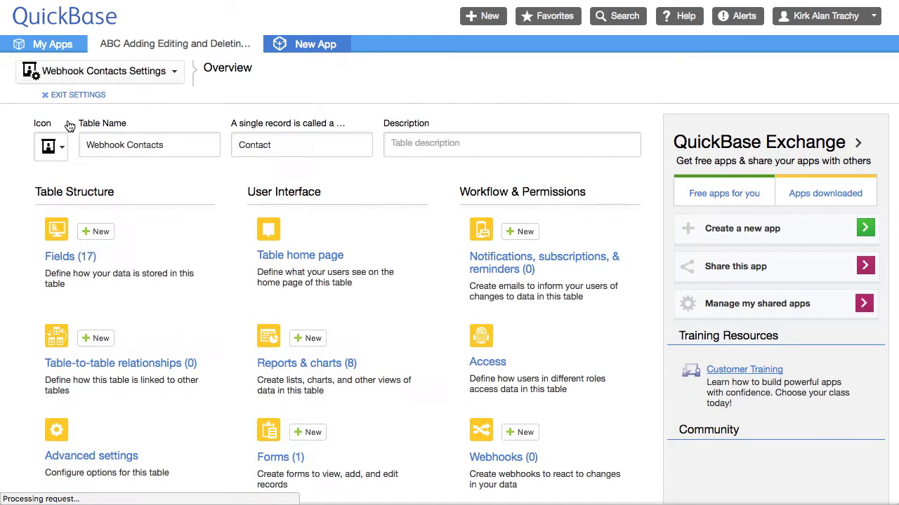
click(70, 258)
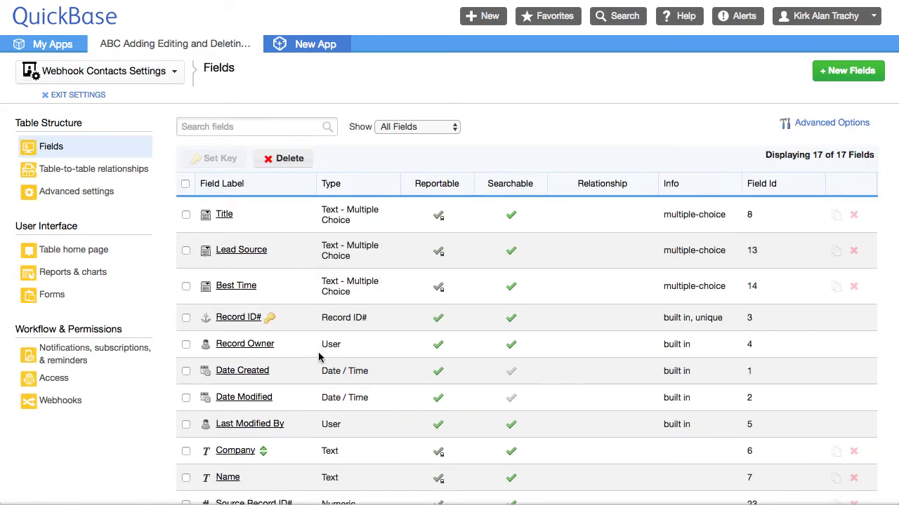
mouse_move(246, 321)
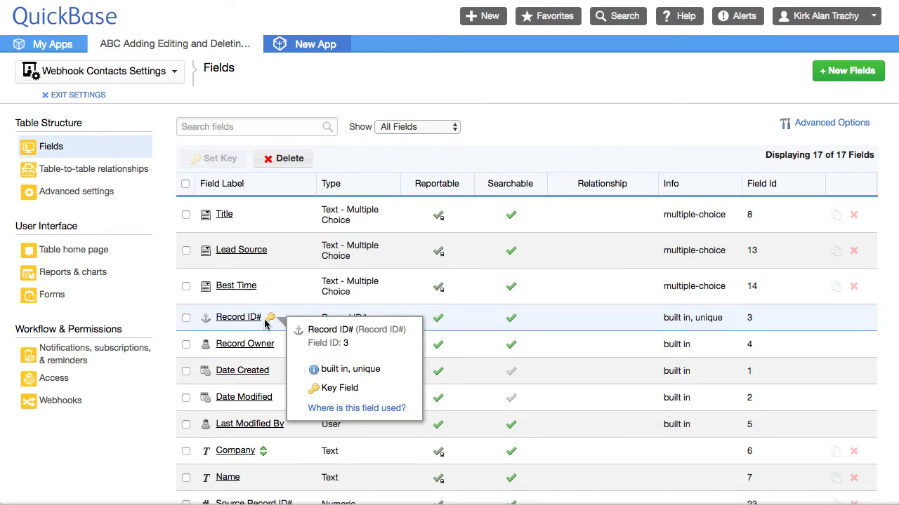
click(232, 128)
text(sourc)
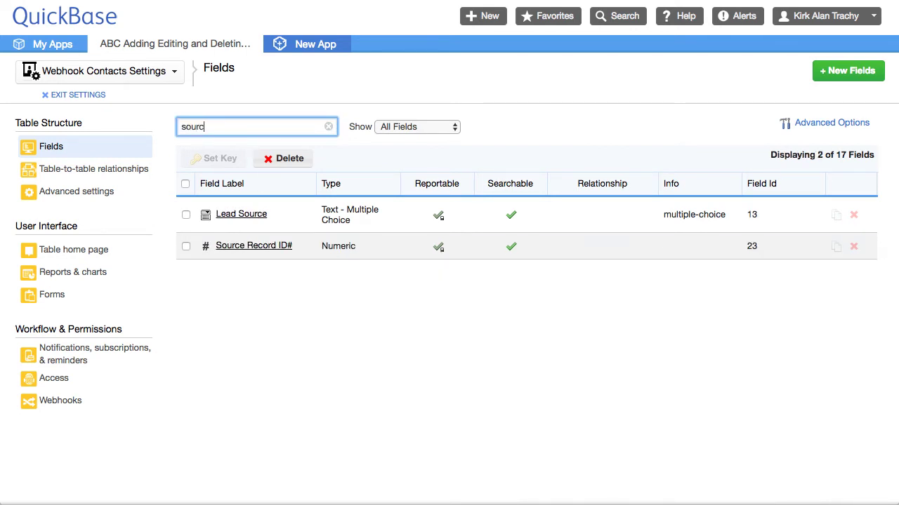
click(186, 246)
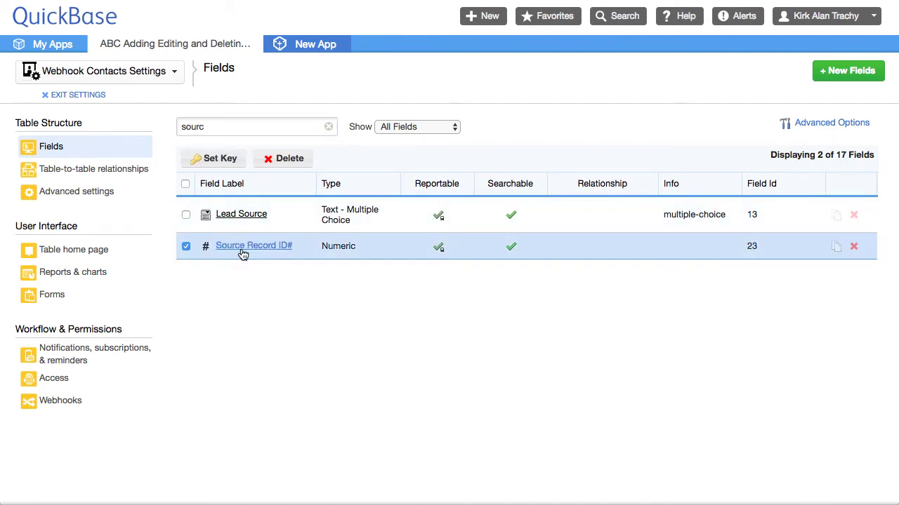
mouse_move(283, 253)
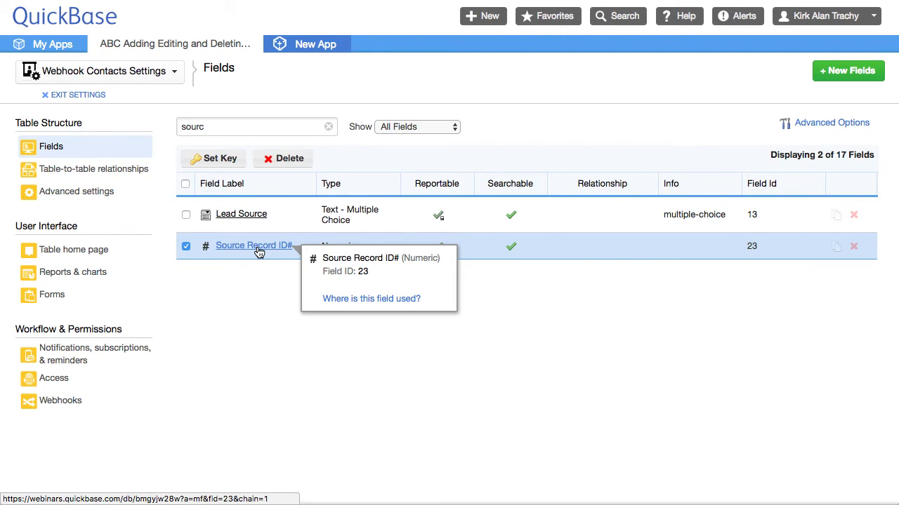
click(228, 160)
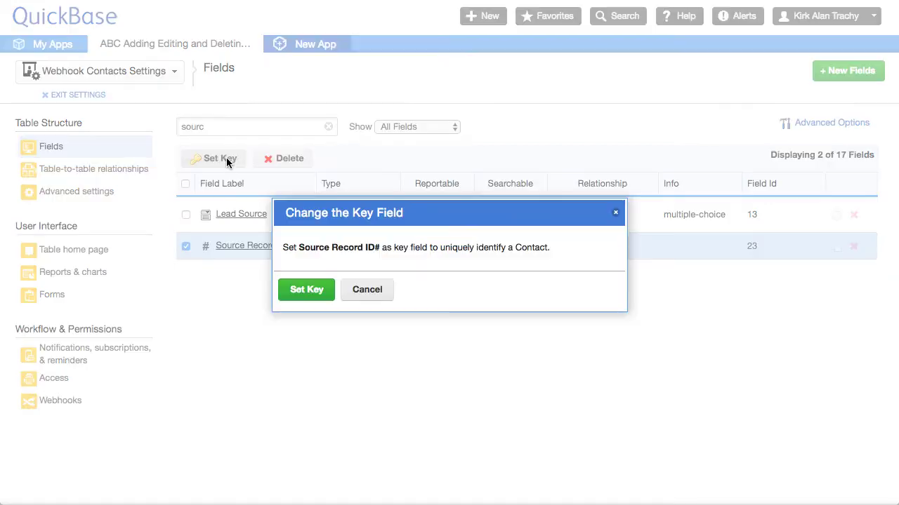
click(296, 293)
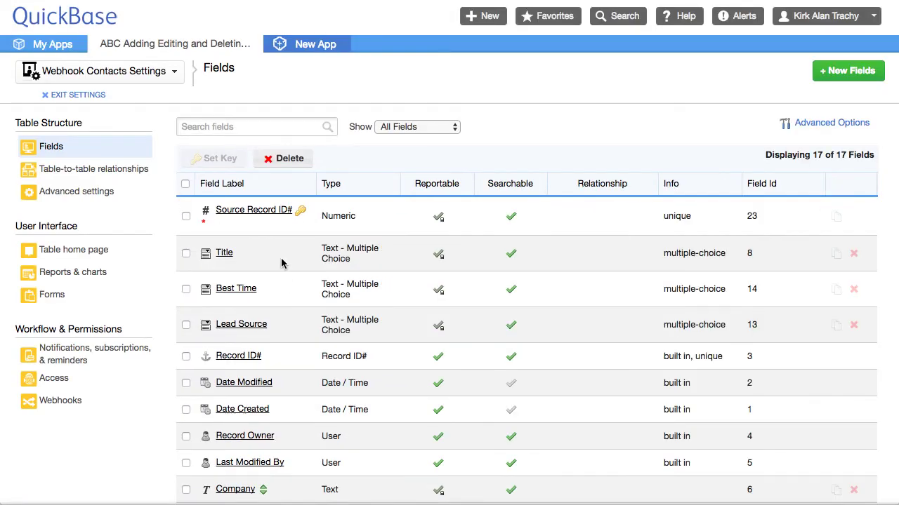
mouse_move(229, 215)
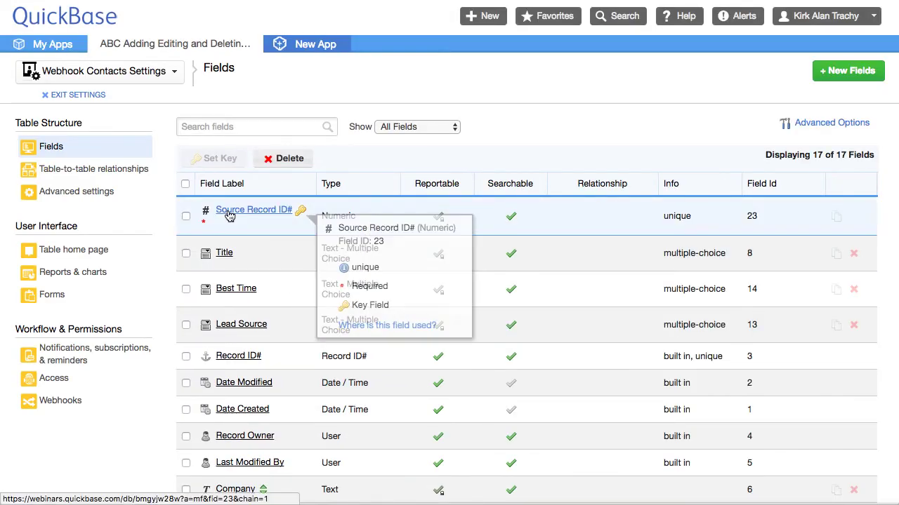
click(77, 94)
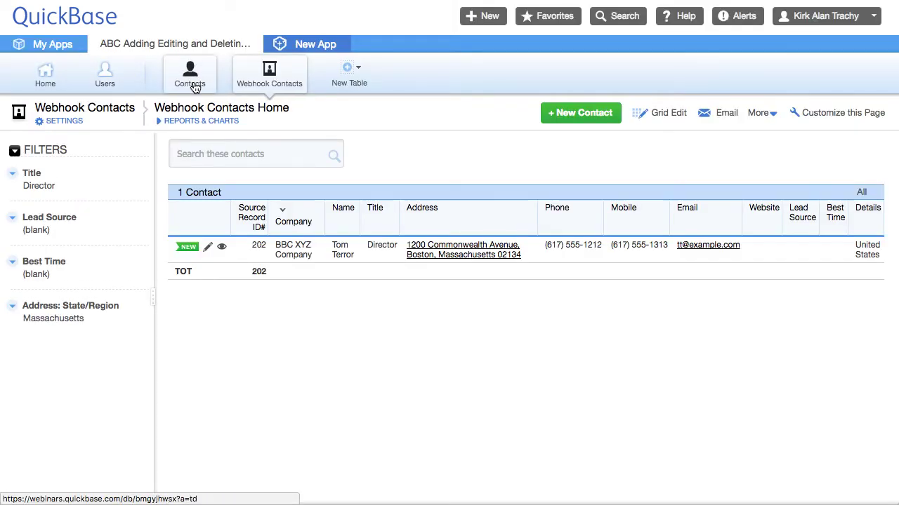
- Search Contacts for 'te' and change the BBC XYZ Company contact's title to CTO
click(189, 90)
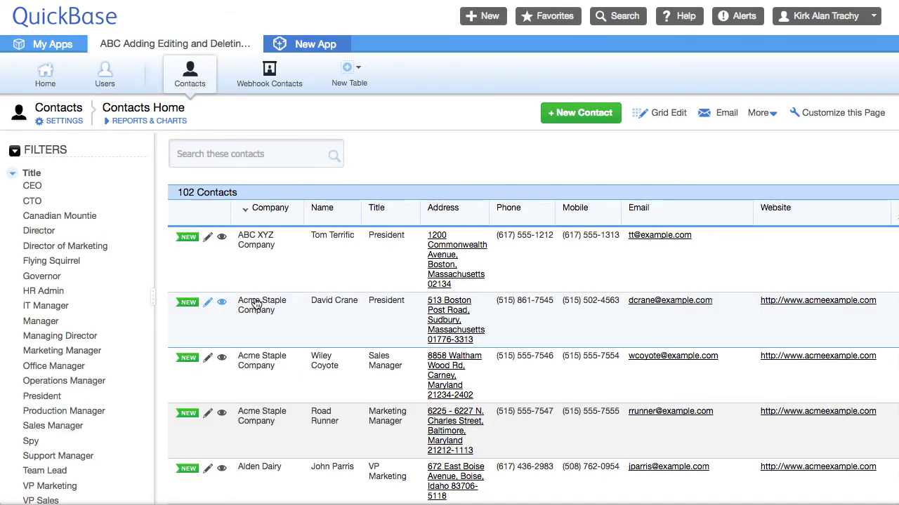
click(220, 153)
text(terror)
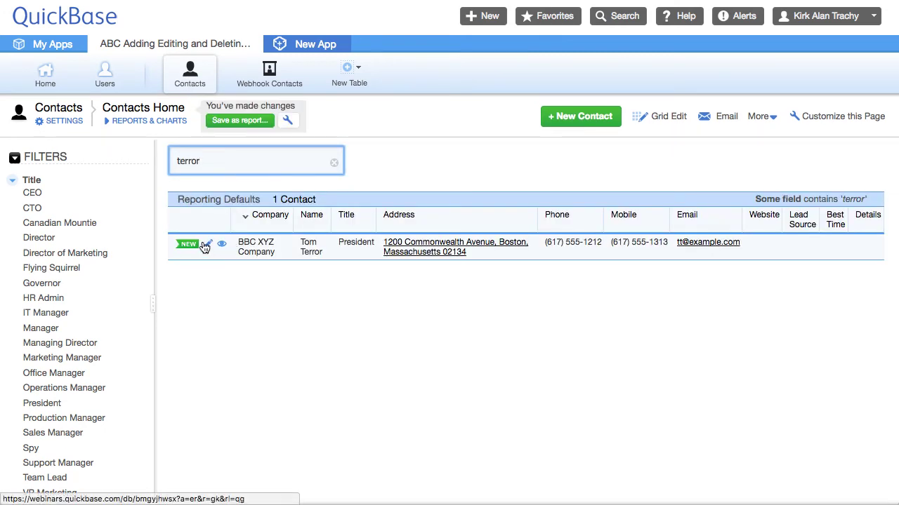
click(209, 249)
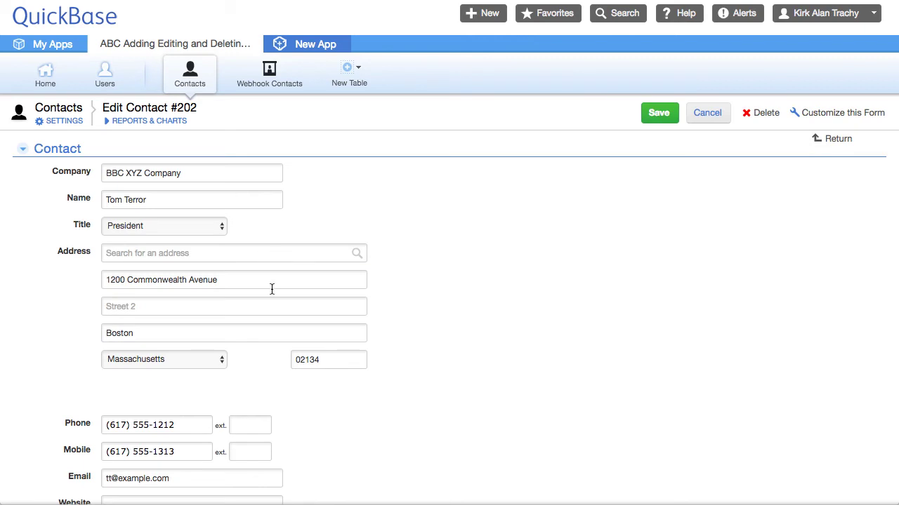
click(161, 225)
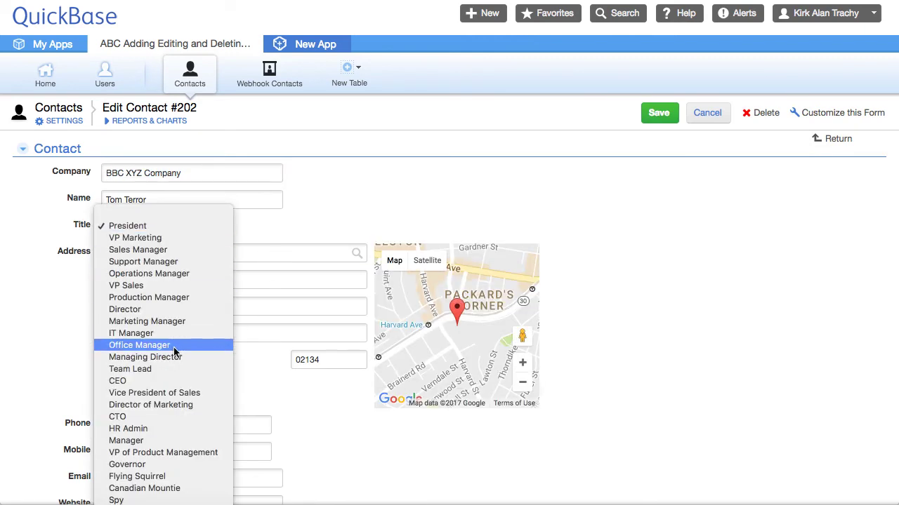
click(120, 417)
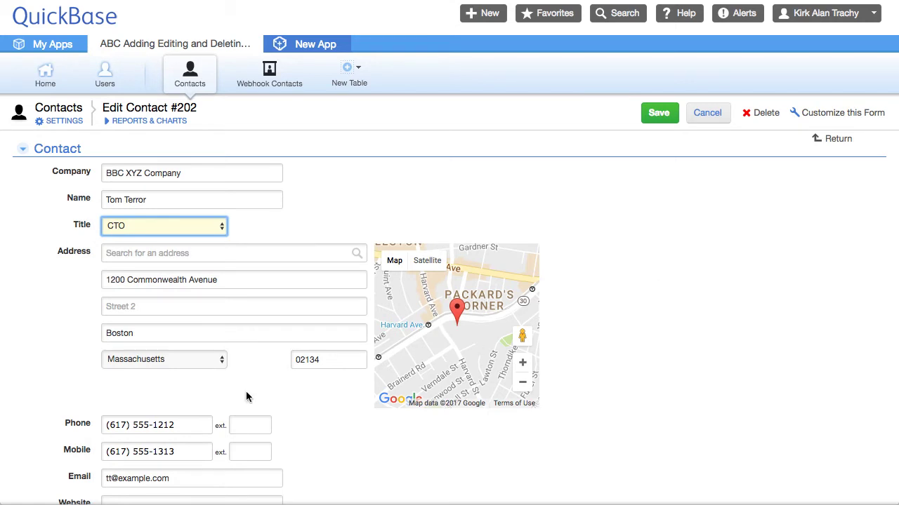
- Replace the street address with a looked-up '1500' address suggestion and save
click(123, 280)
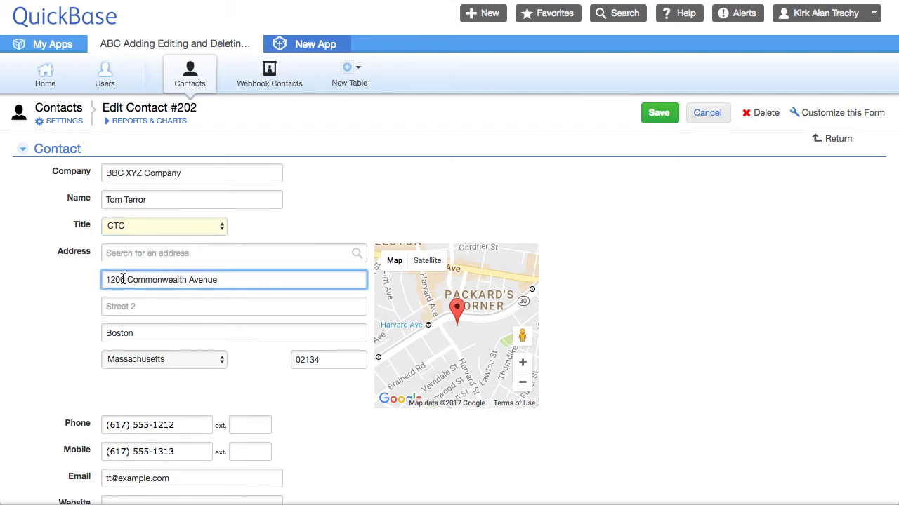
click(137, 256)
text(1500)
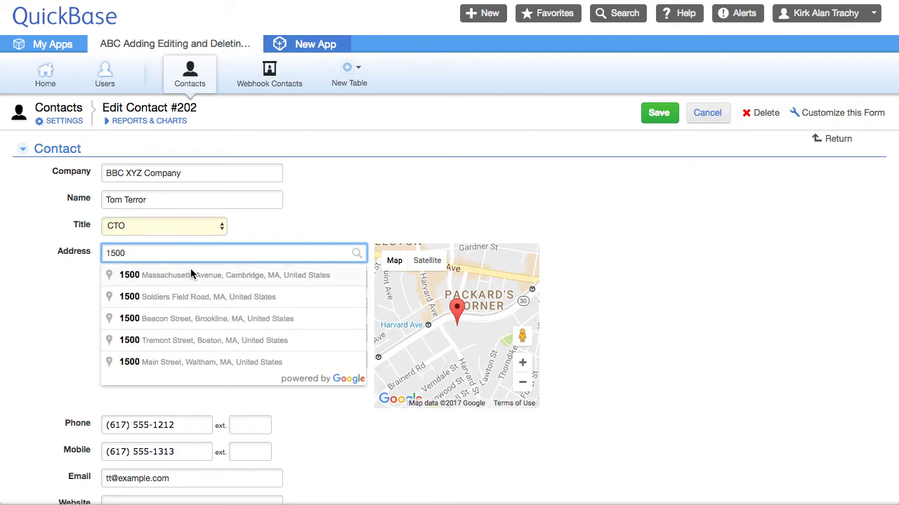
click(186, 318)
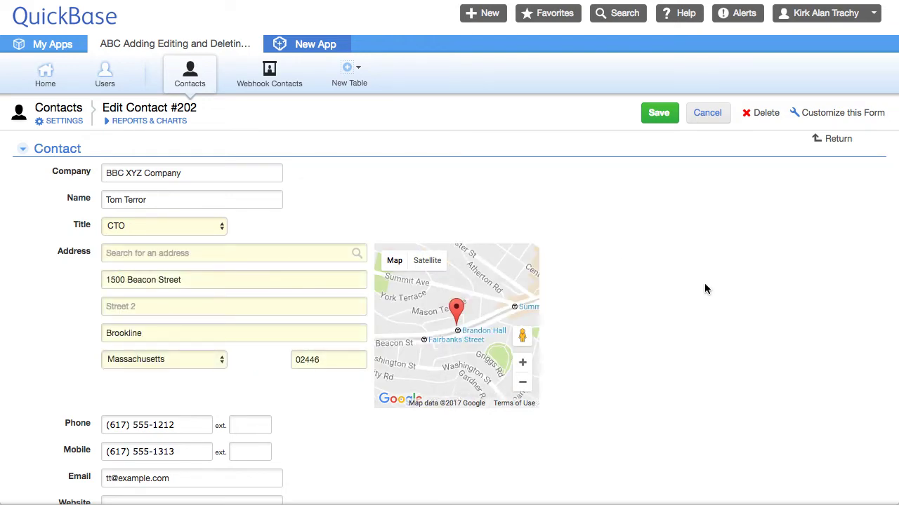
click(662, 109)
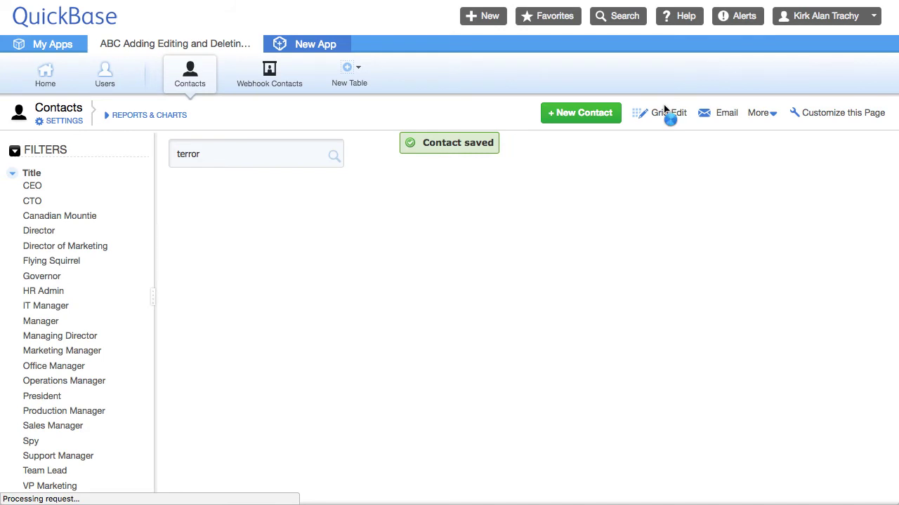
scroll(622, 120, down, 3)
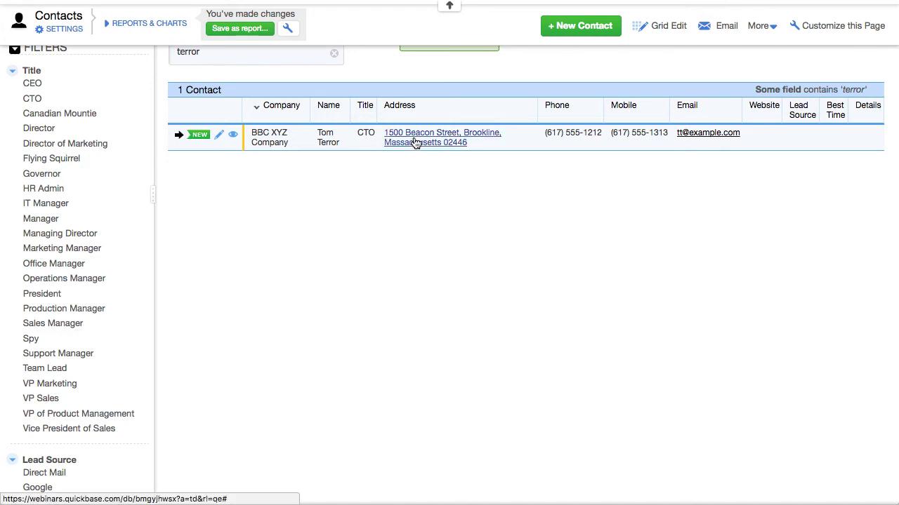
scroll(340, 255, up, 3)
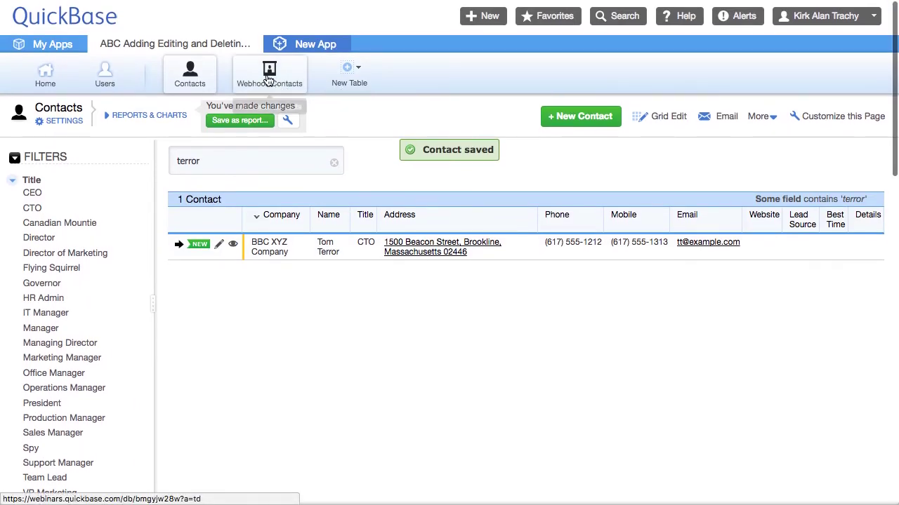
click(268, 80)
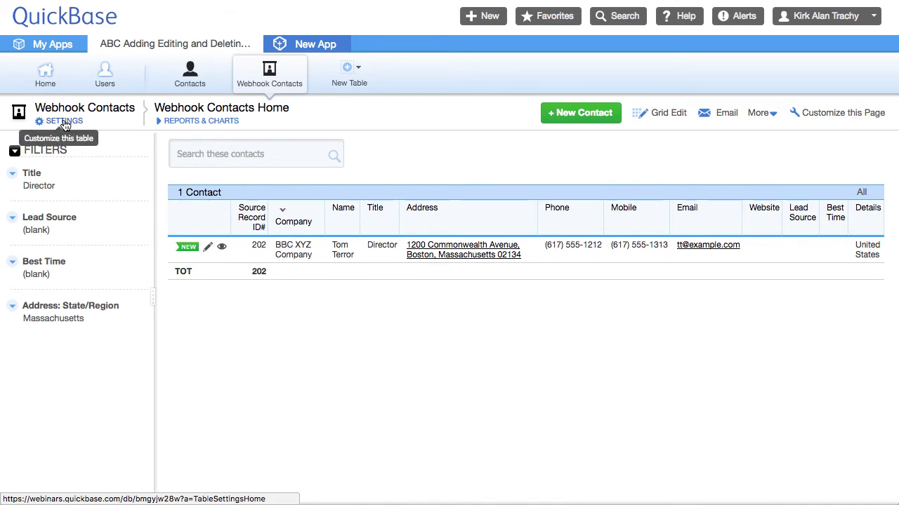
click(193, 74)
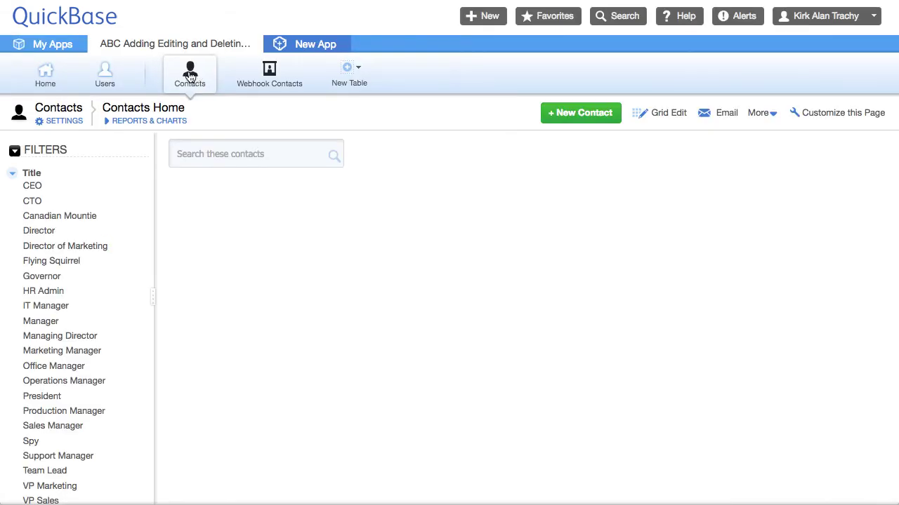
- Open the Webhooks error history from the Contacts table settings
click(63, 123)
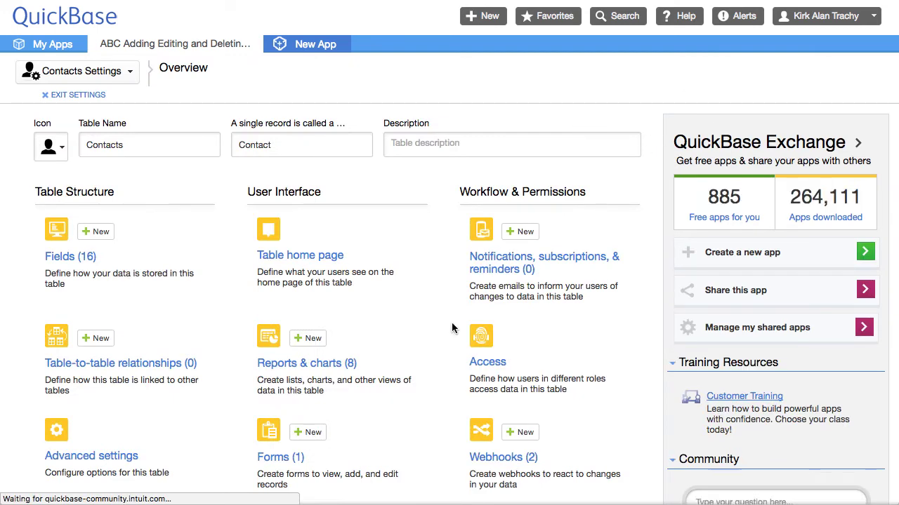
click(521, 461)
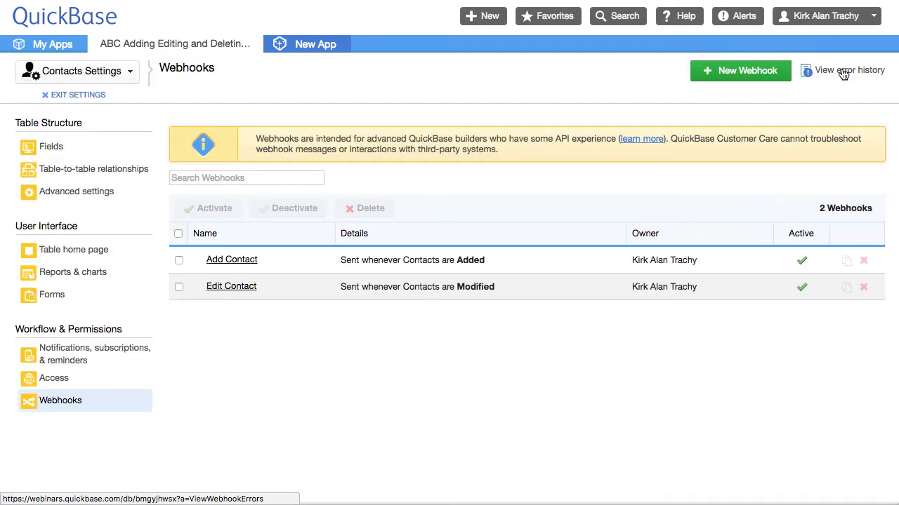
click(843, 73)
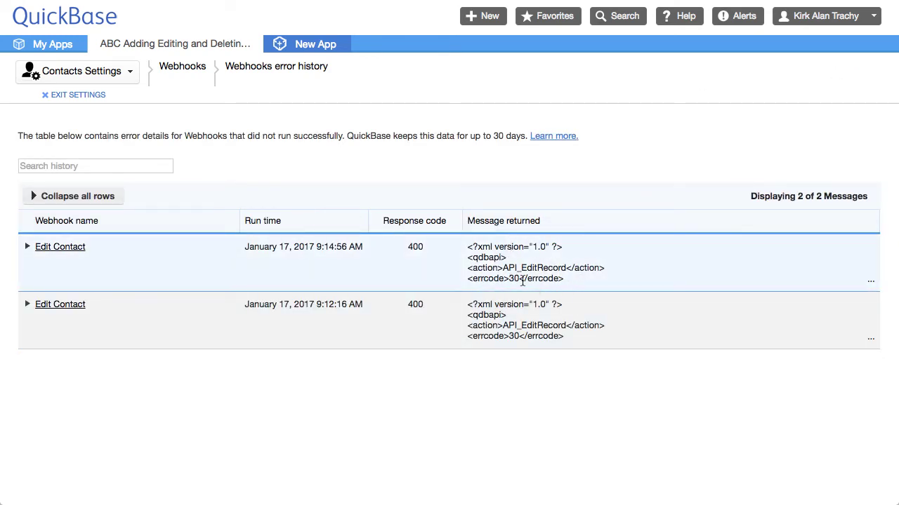
- Expand both failed Edit Contact errors to read the 400 'No such record' messages for rid 23
drag(508, 278, 530, 278)
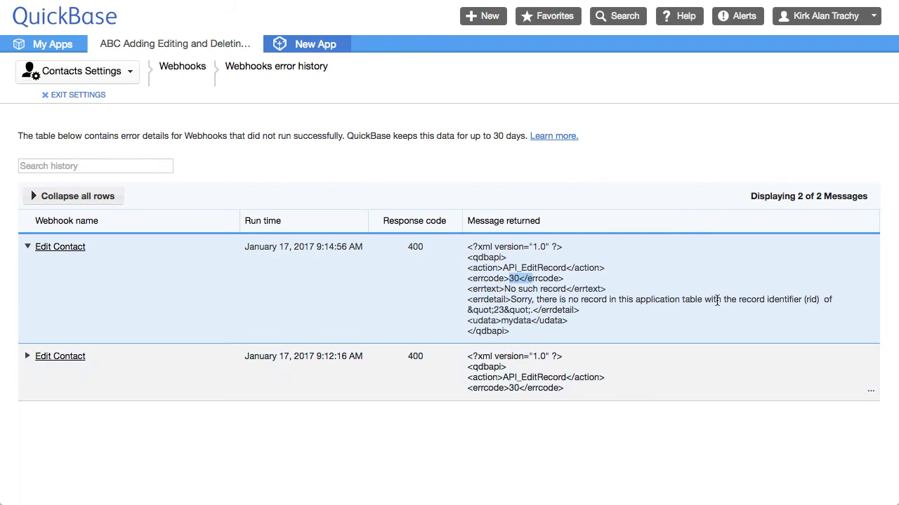
drag(738, 300, 831, 294)
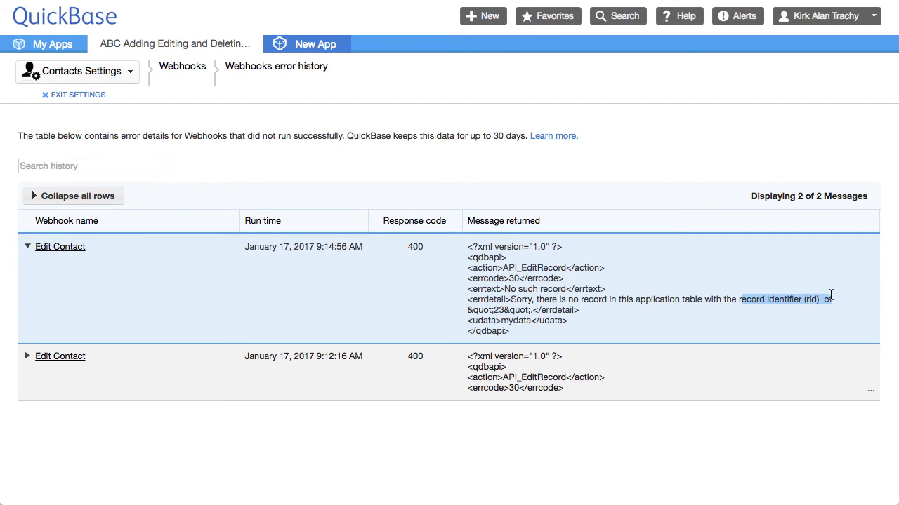
click(831, 294)
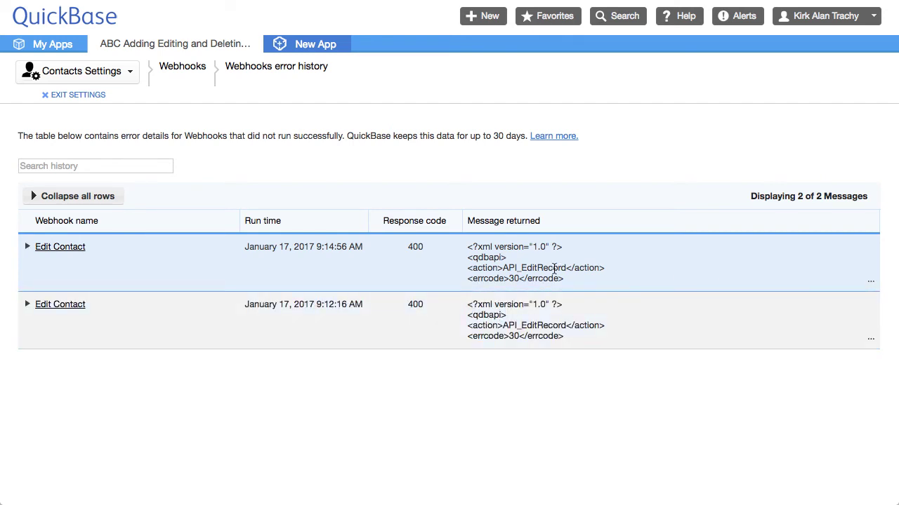
click(554, 269)
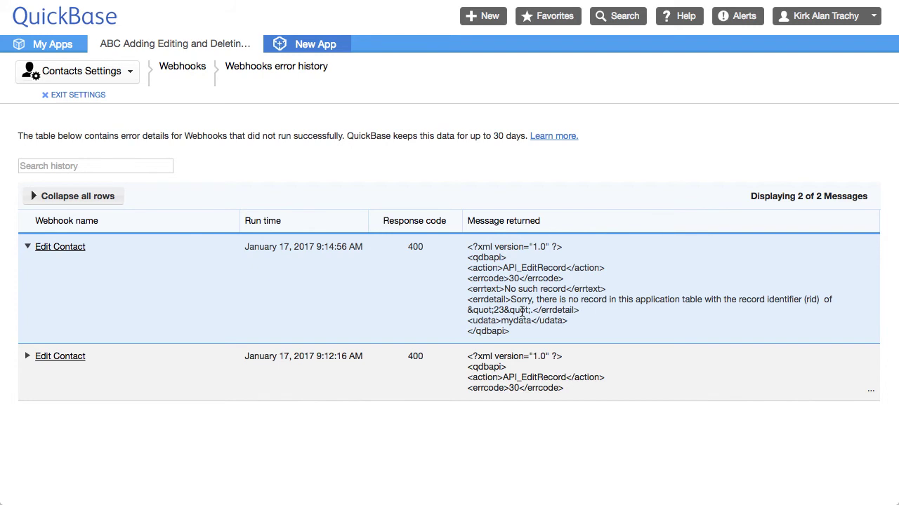
click(528, 382)
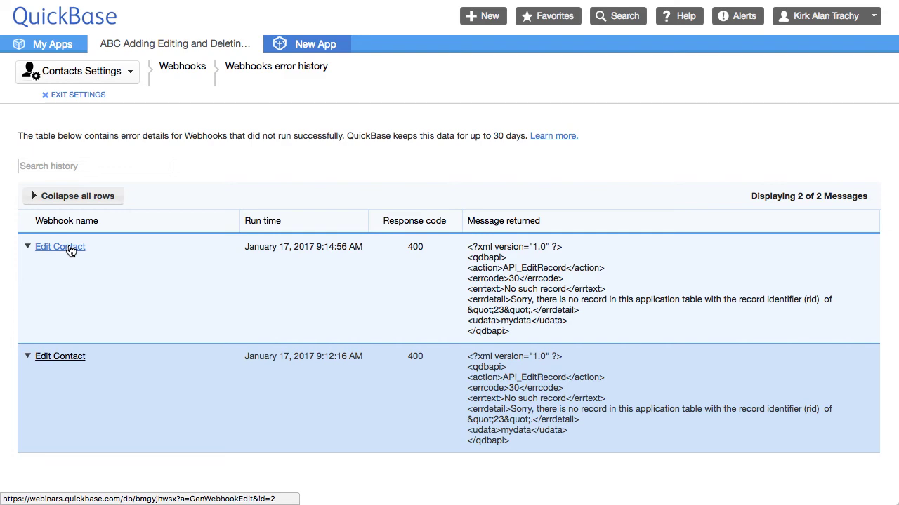
- Replace the fixed rid 23 in the Edit Contact webhook body with the Record ID# field, and save
click(75, 252)
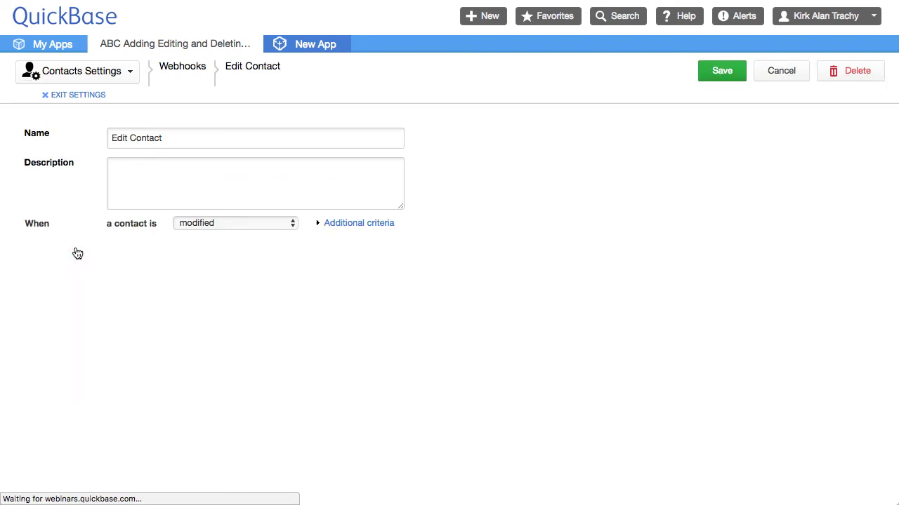
scroll(616, 252, down, 1)
scroll(615, 259, down, 5)
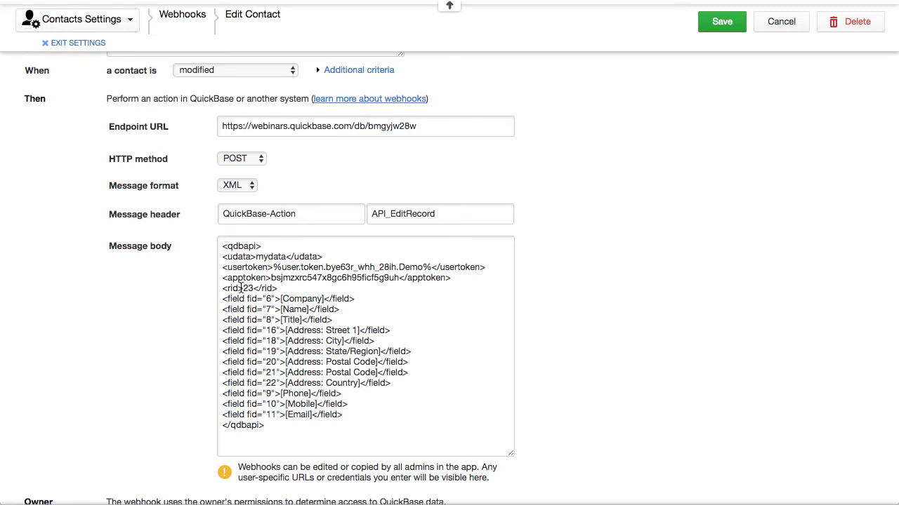
click(242, 288)
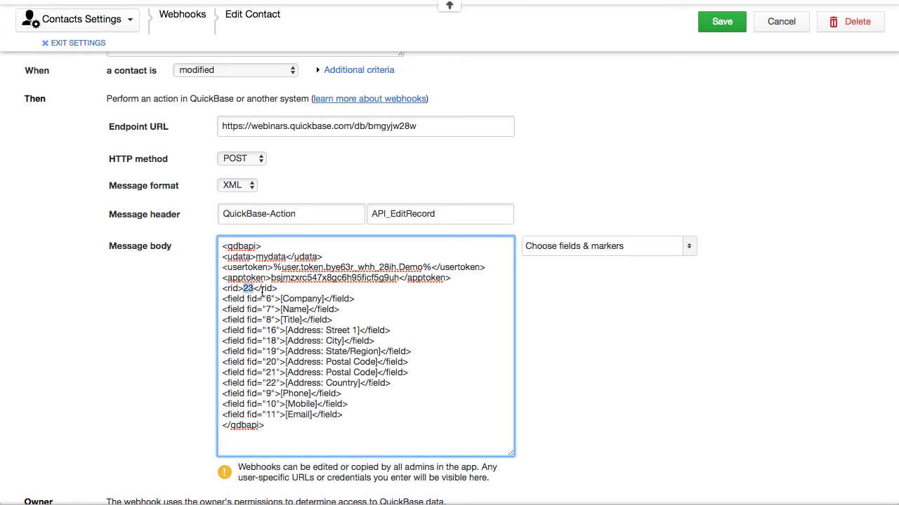
click(688, 246)
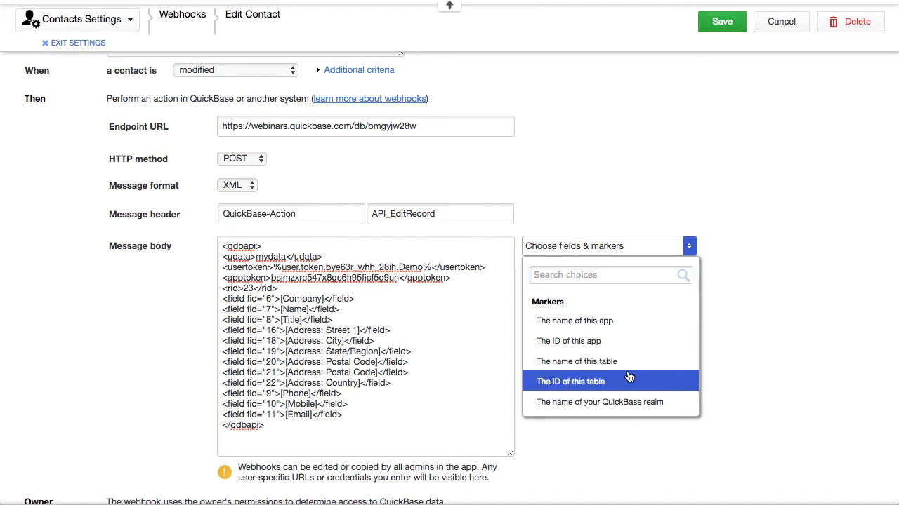
scroll(629, 378, down, 10)
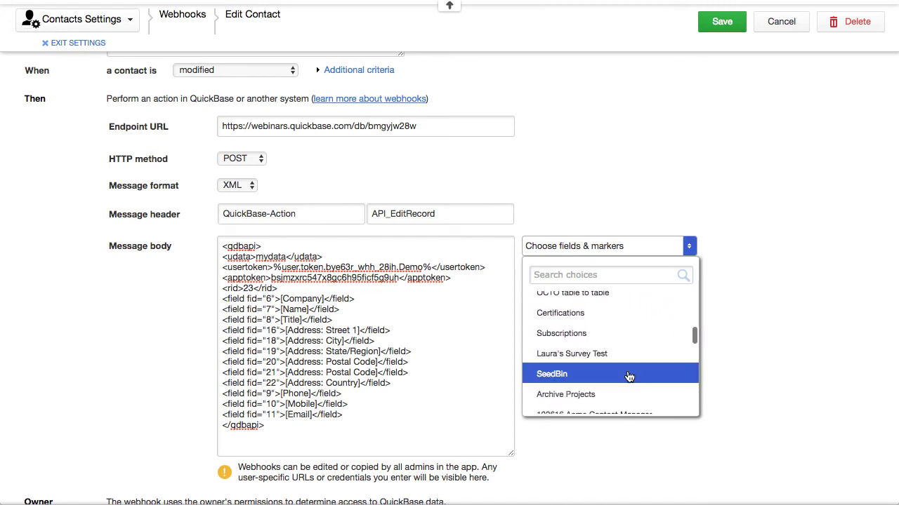
scroll(629, 378, down, 8)
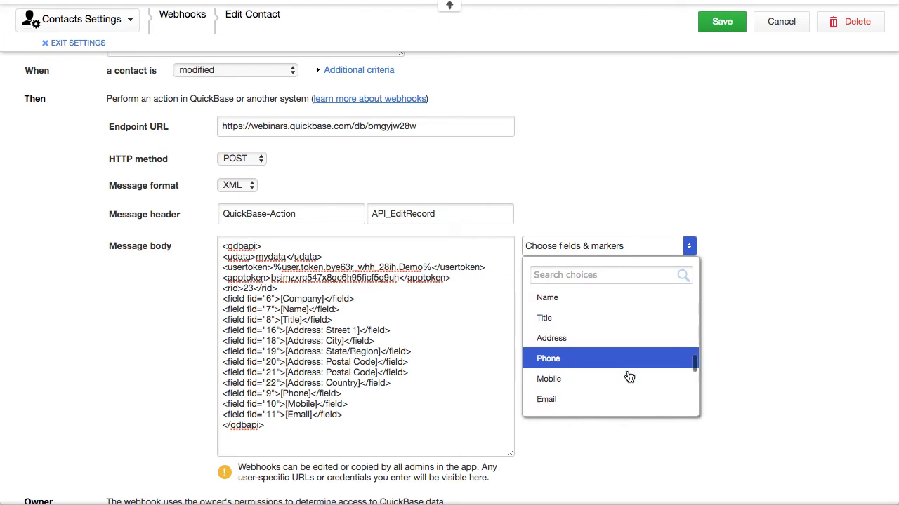
scroll(629, 378, down, 4)
scroll(629, 378, down, 4)
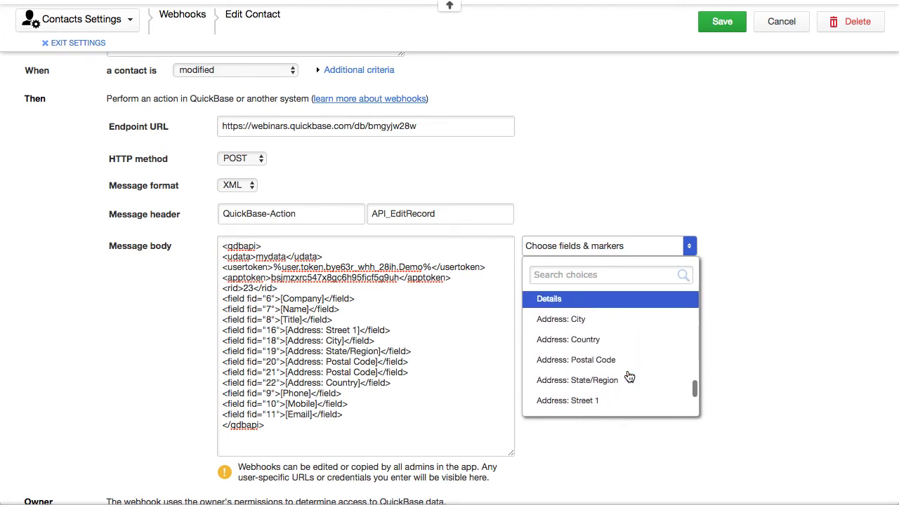
scroll(629, 378, down, 3)
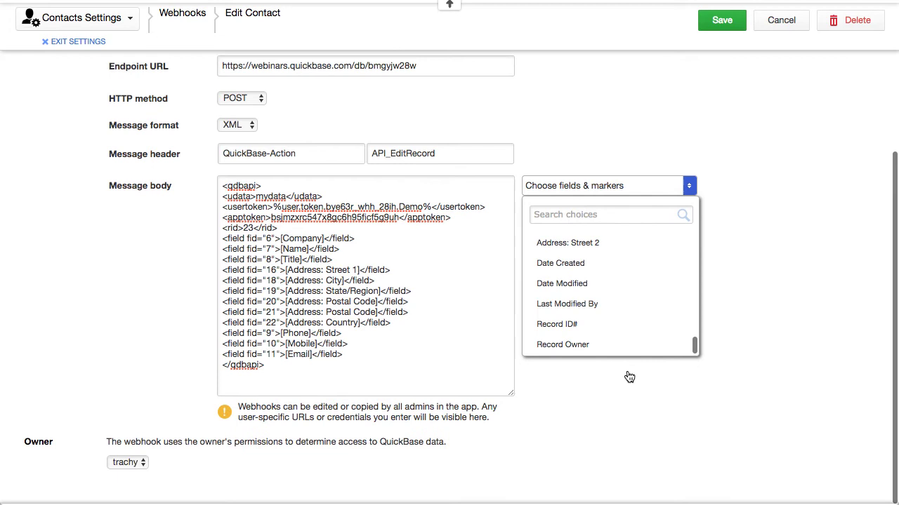
click(604, 327)
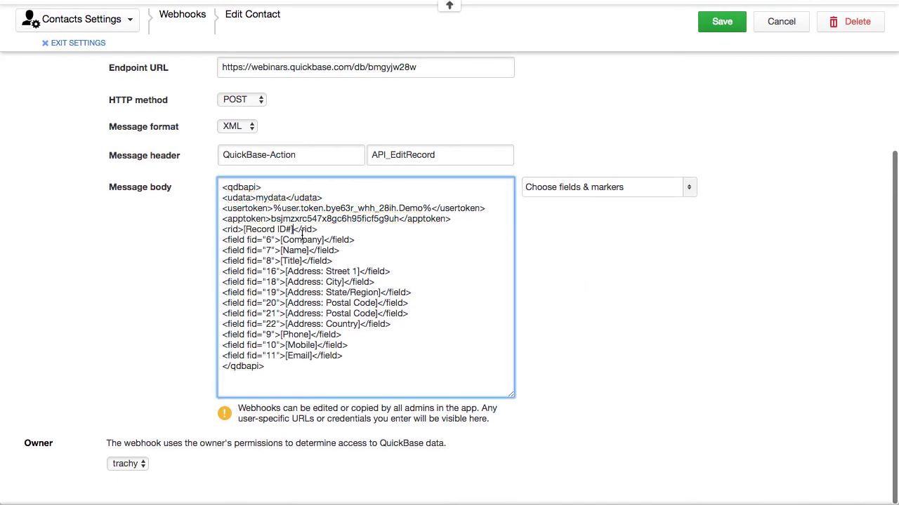
click(723, 21)
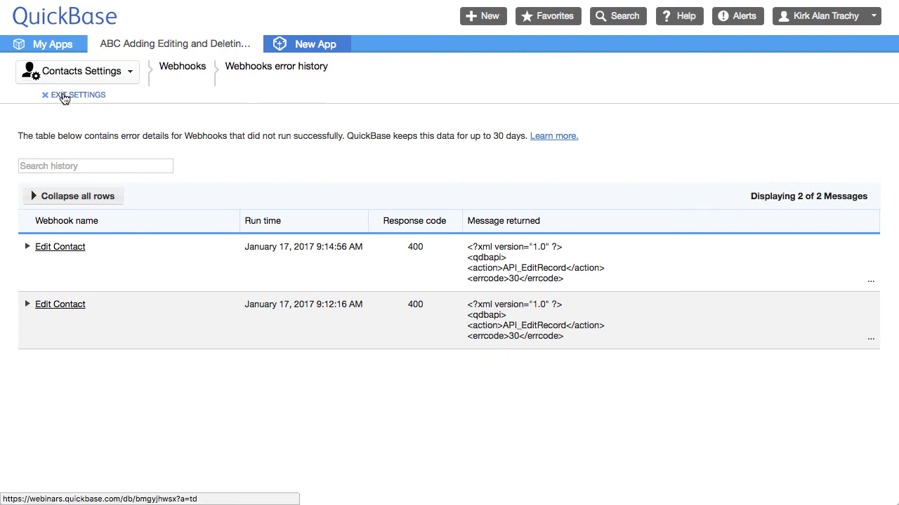
- Exit settings, search the contacts by surname, and open the BBC XYZ Company contact #202
click(67, 97)
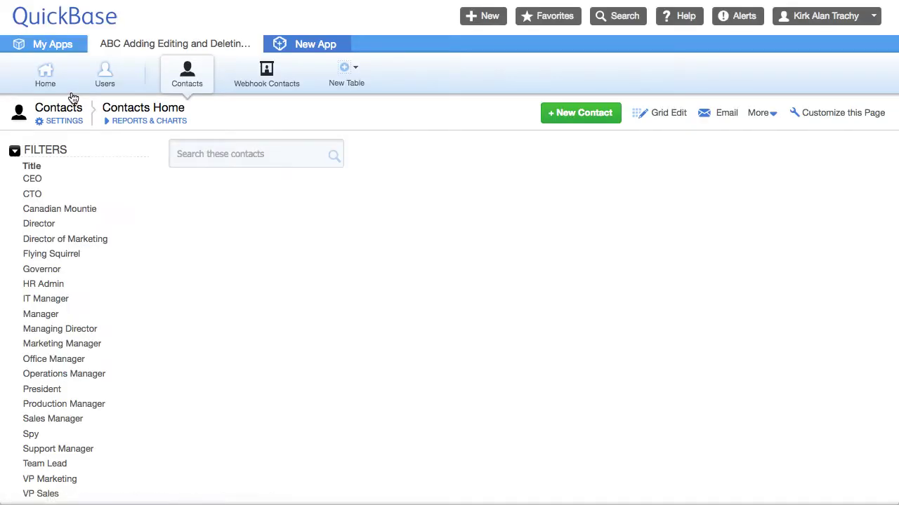
click(239, 154)
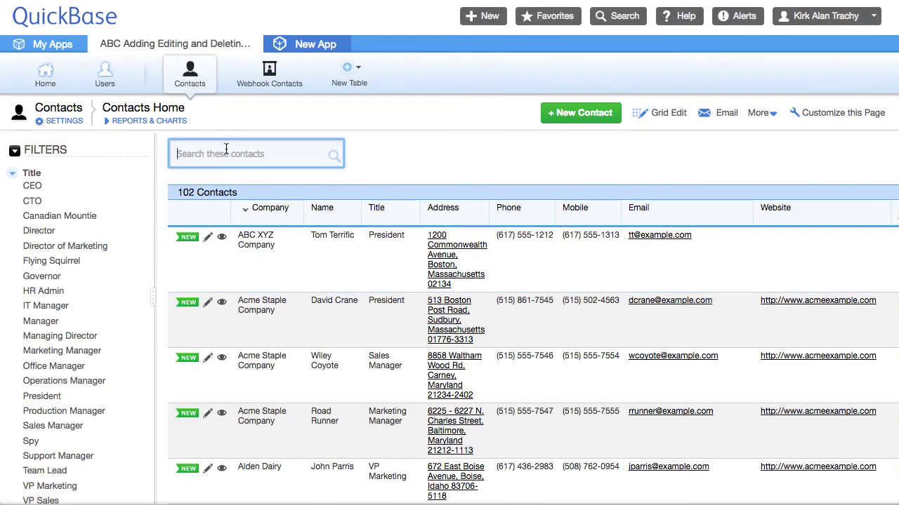
text(terr)
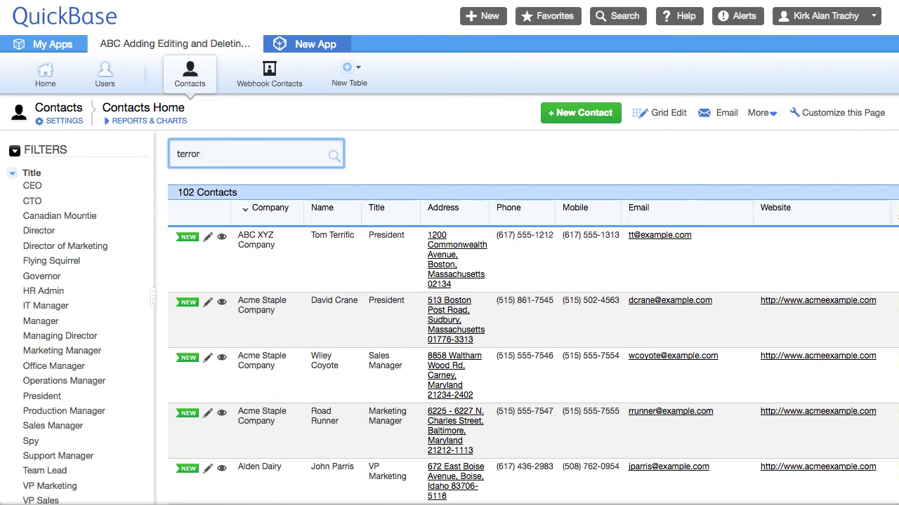
text(or)
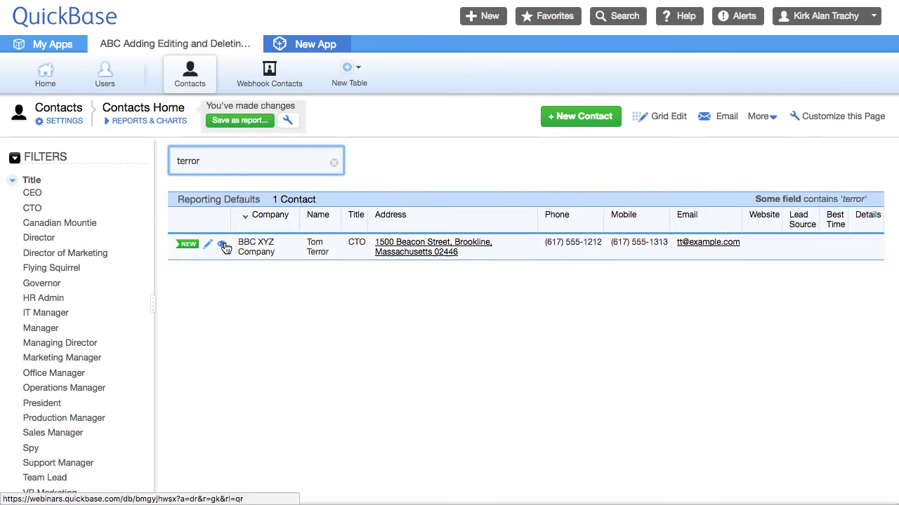
click(224, 246)
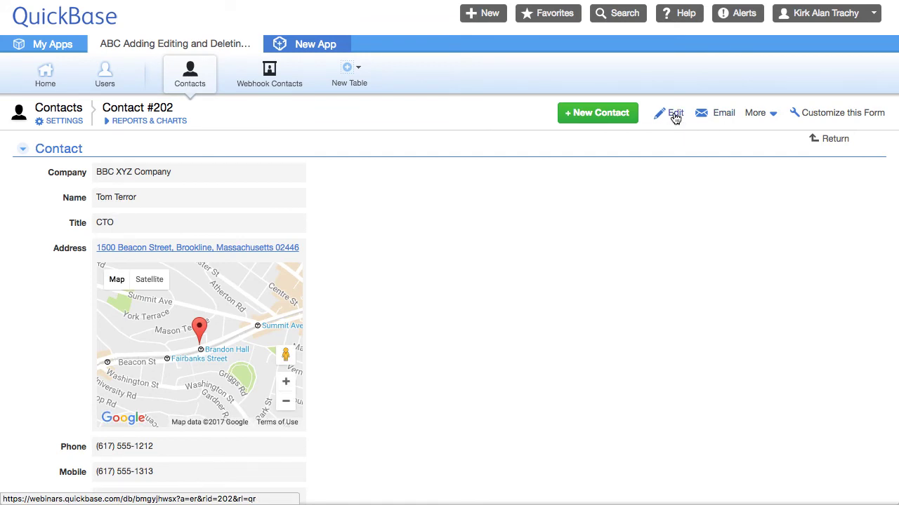
- Change contact #202's title to Manager and its address to Brattle Street, Cambridge, and save
click(674, 114)
click(146, 226)
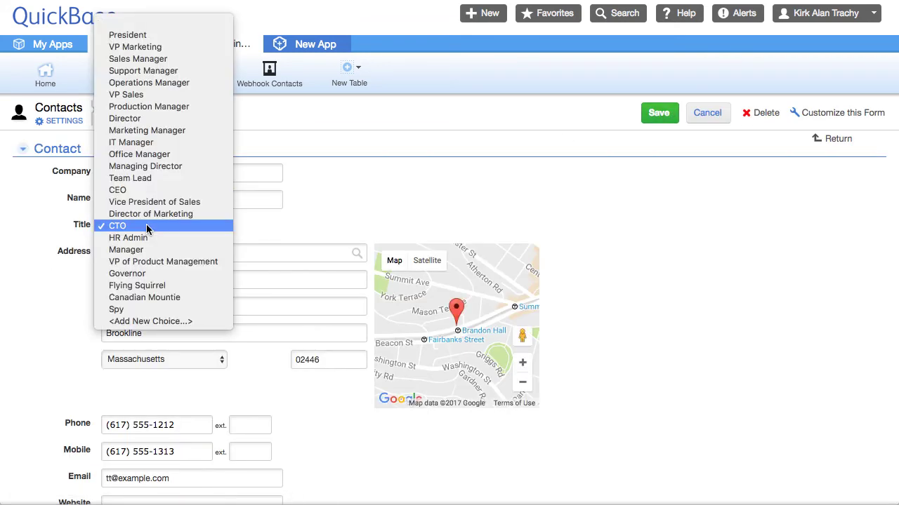
click(134, 252)
click(122, 254)
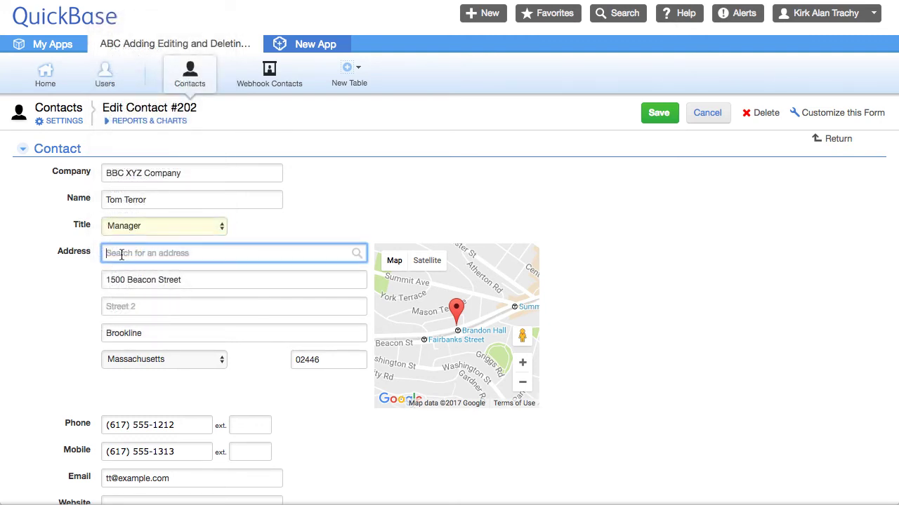
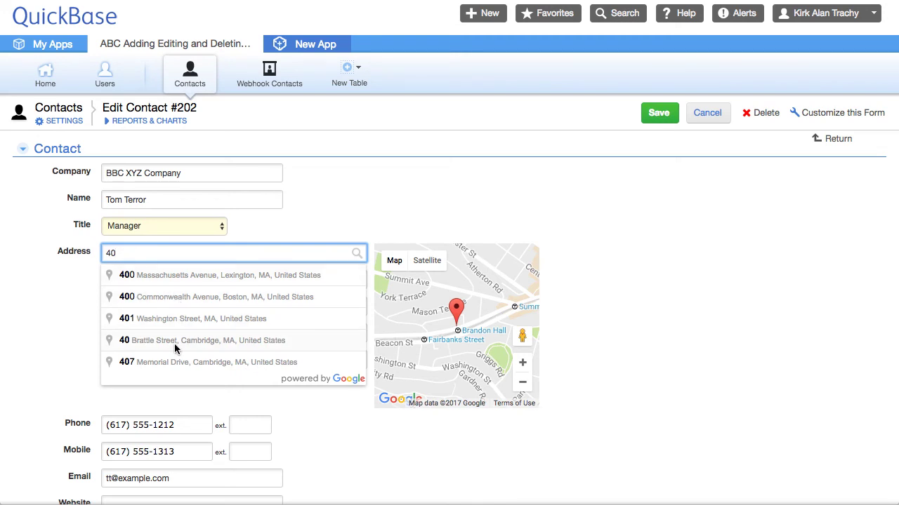
click(175, 343)
scroll(760, 303, down, 1)
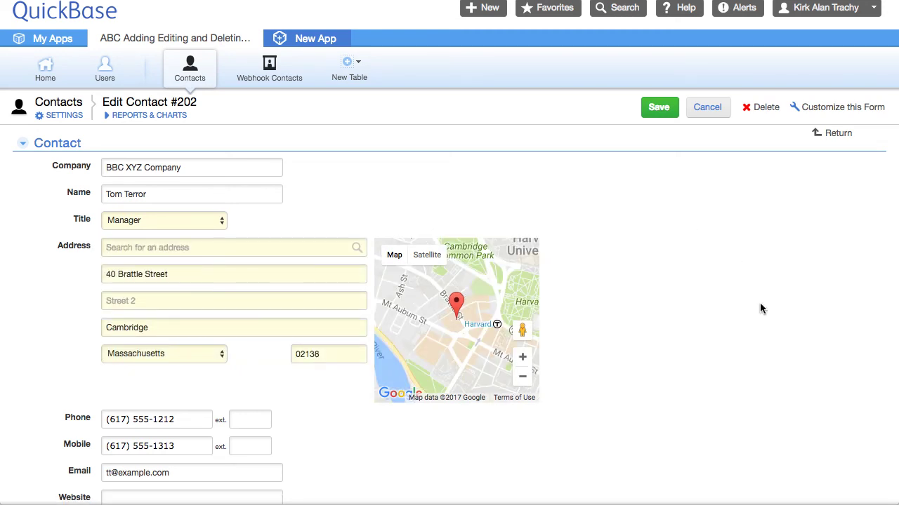
scroll(760, 304, down, 5)
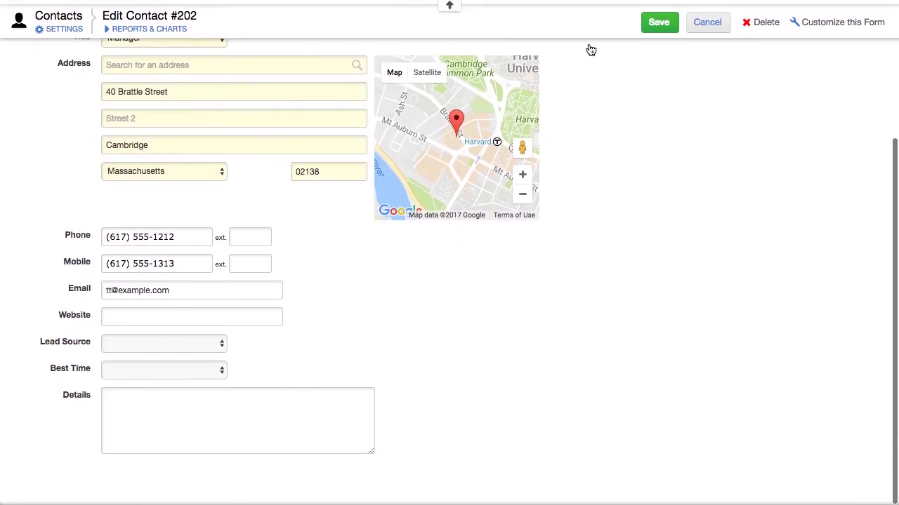
click(658, 25)
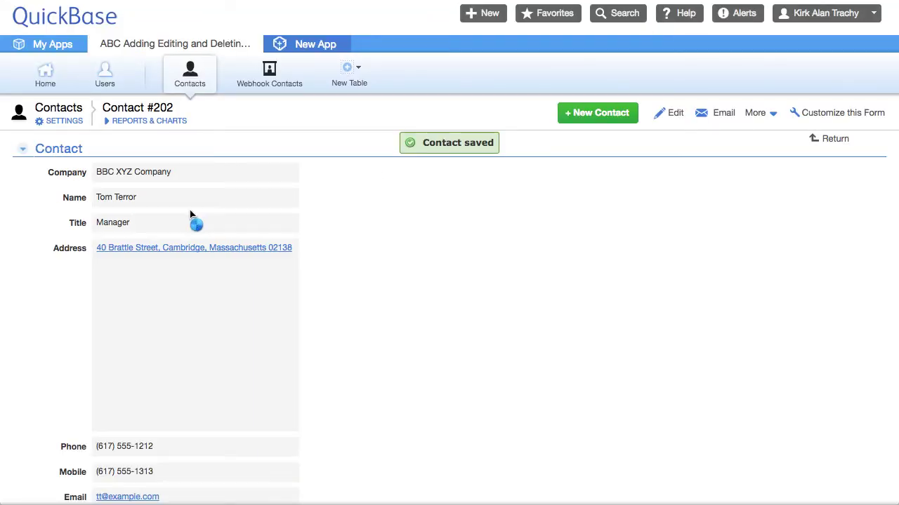
scroll(397, 238, down, 3)
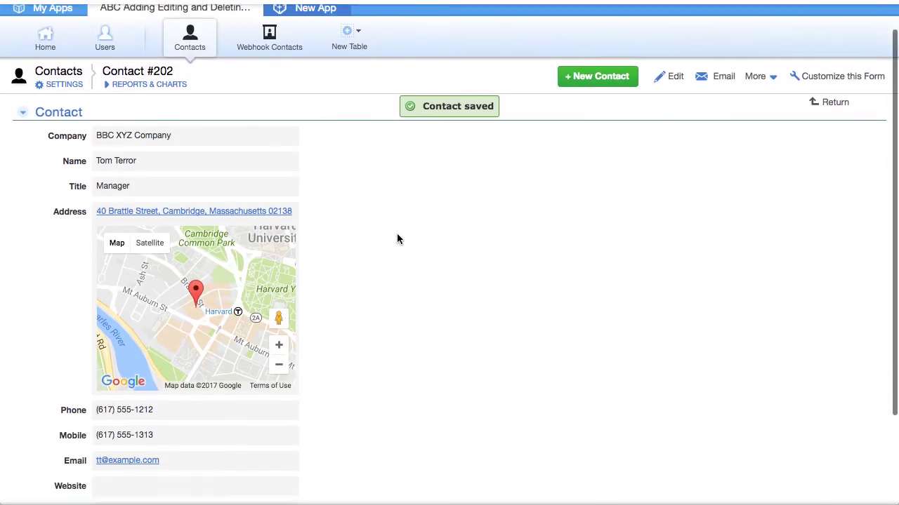
scroll(397, 239, up, 3)
- Check the updated Manager record in Webhook Contacts, then start a new blank contact
click(264, 77)
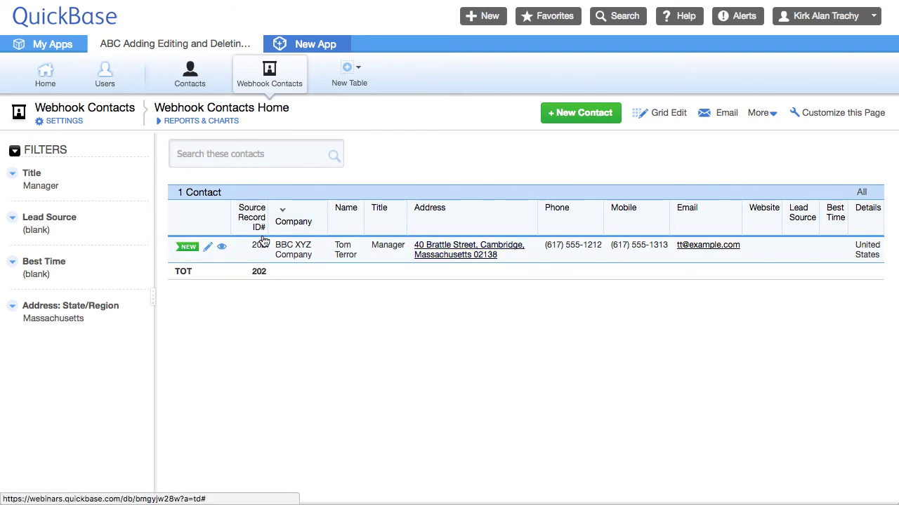
click(188, 75)
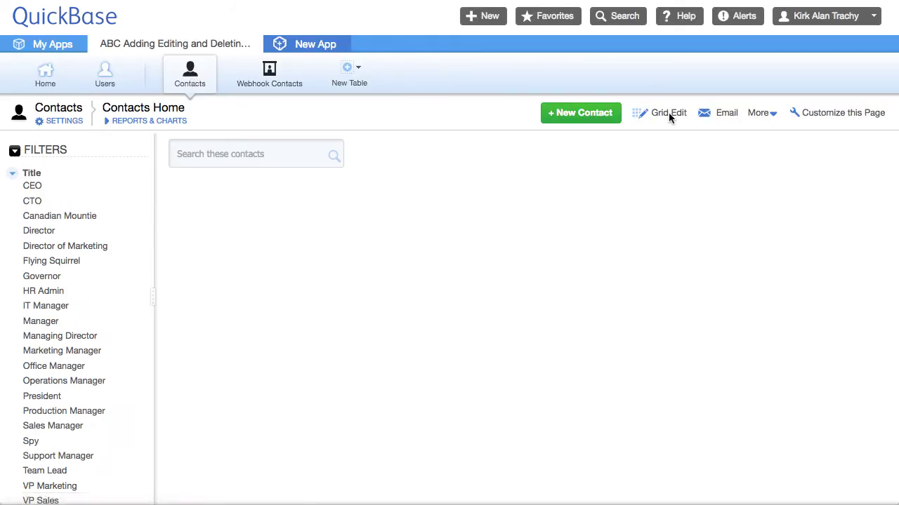
click(576, 120)
- Enter the new contact's company and name, and set the title to Governor
click(134, 174)
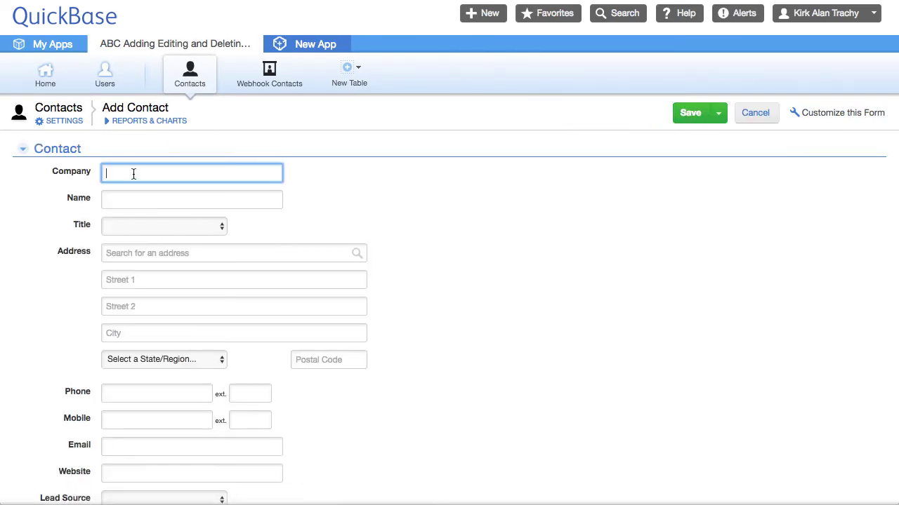
click(132, 199)
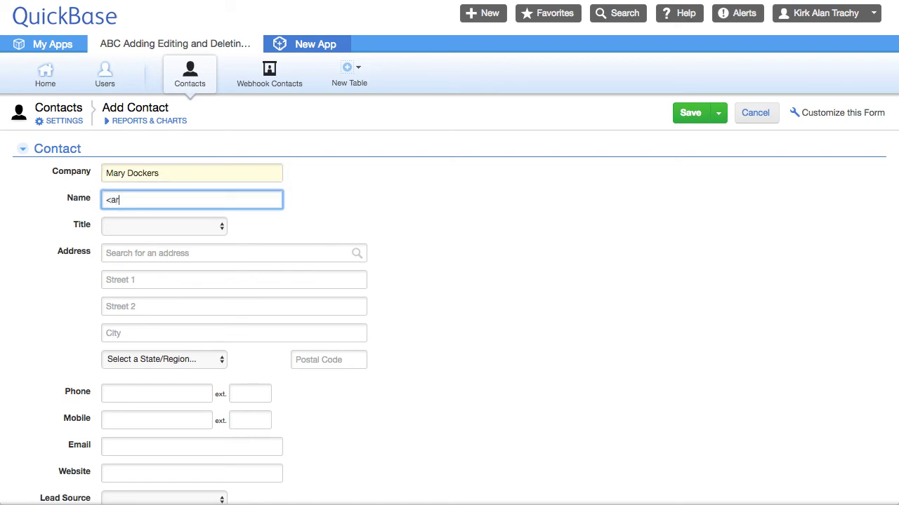
click(167, 224)
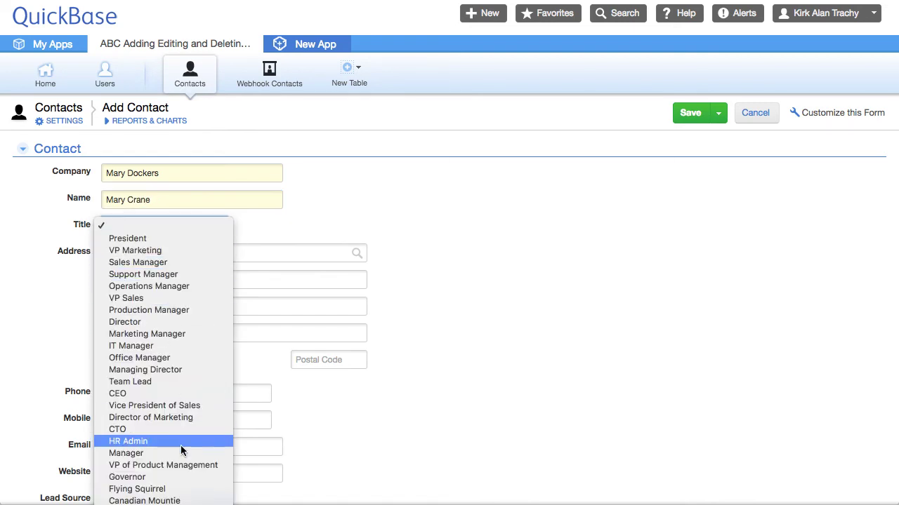
click(133, 477)
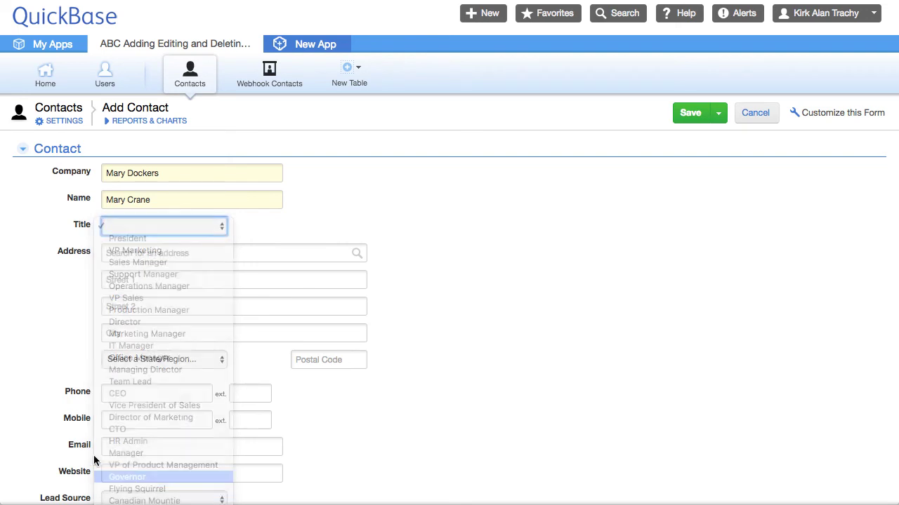
- Fill the contact's address from the matching Cambridge Google suggestion
click(129, 254)
text(222)
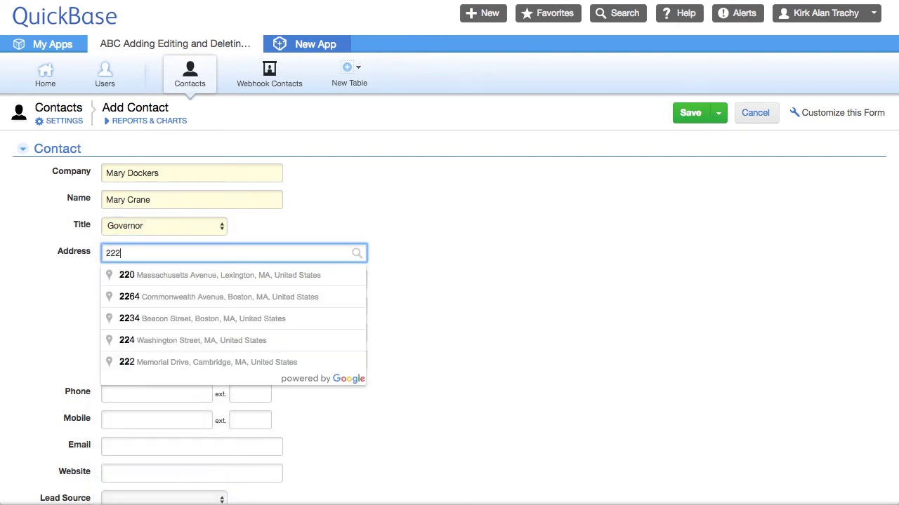
click(190, 320)
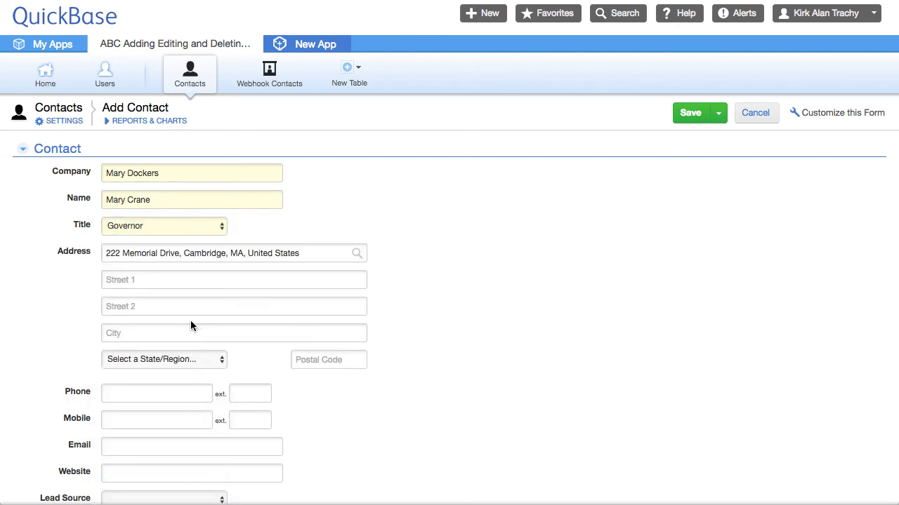
scroll(133, 423, down, 2)
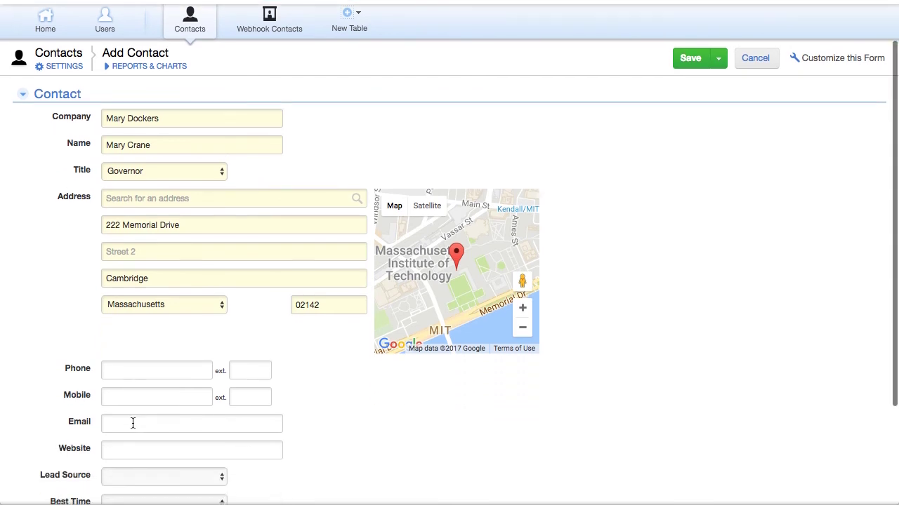
- Fill in the phone, mobile and email fields, and save the contact as #203
click(124, 369)
text(6175551212)
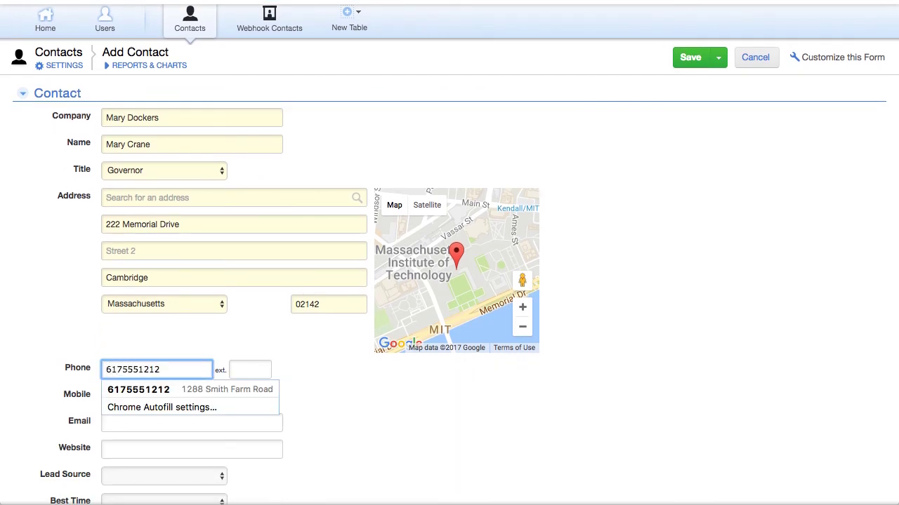
click(250, 369)
click(157, 396)
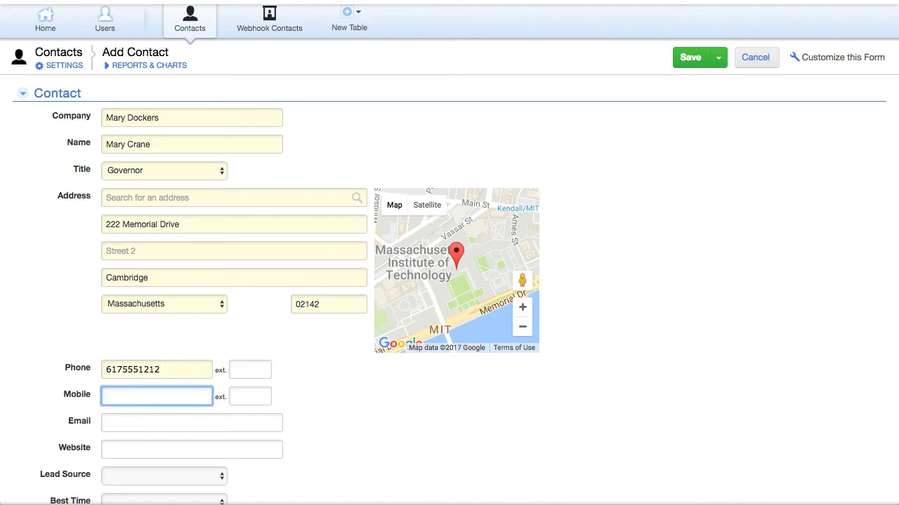
text(617)
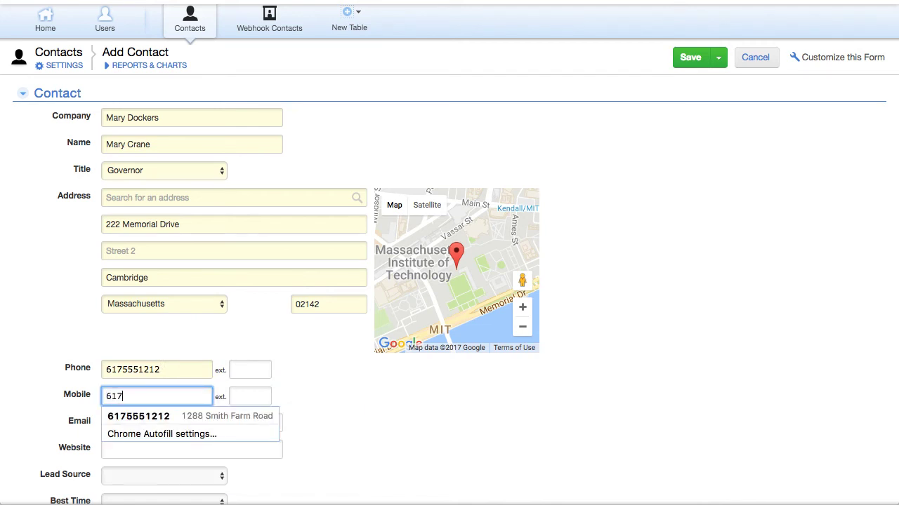
text(5551818)
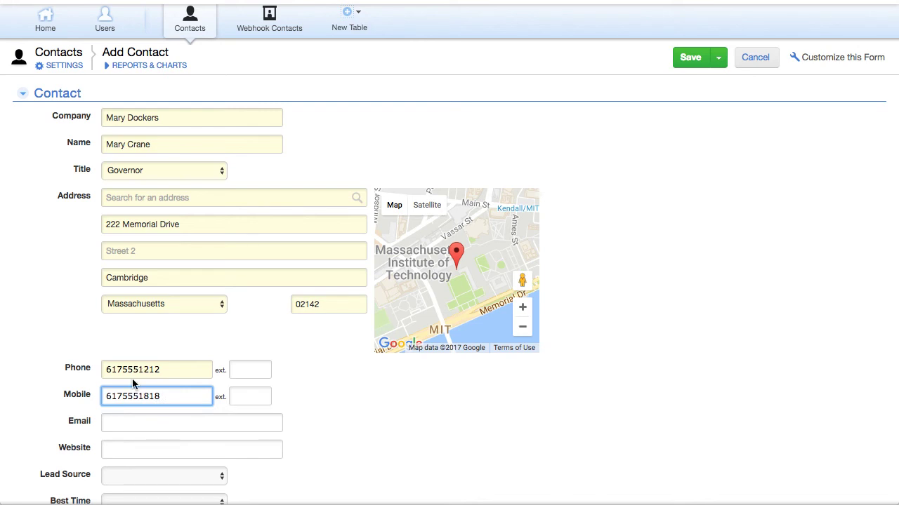
click(126, 420)
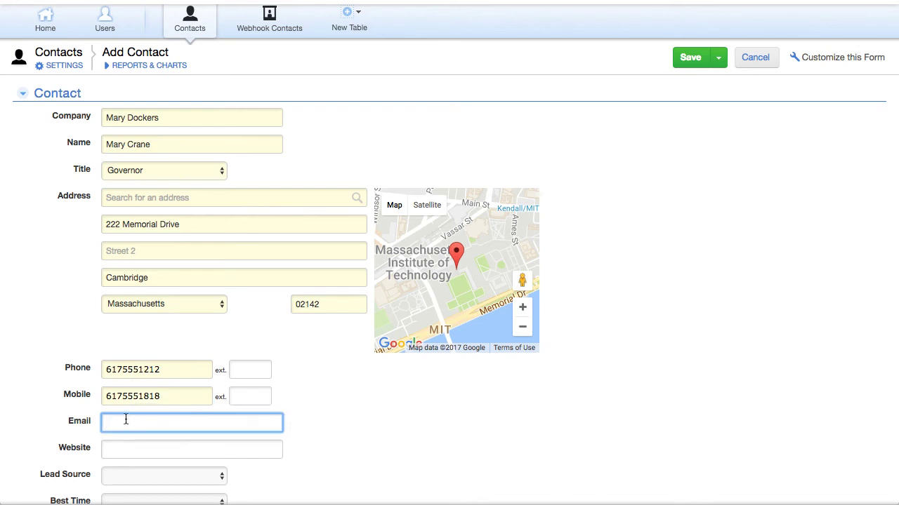
text(mc@example.com)
click(688, 57)
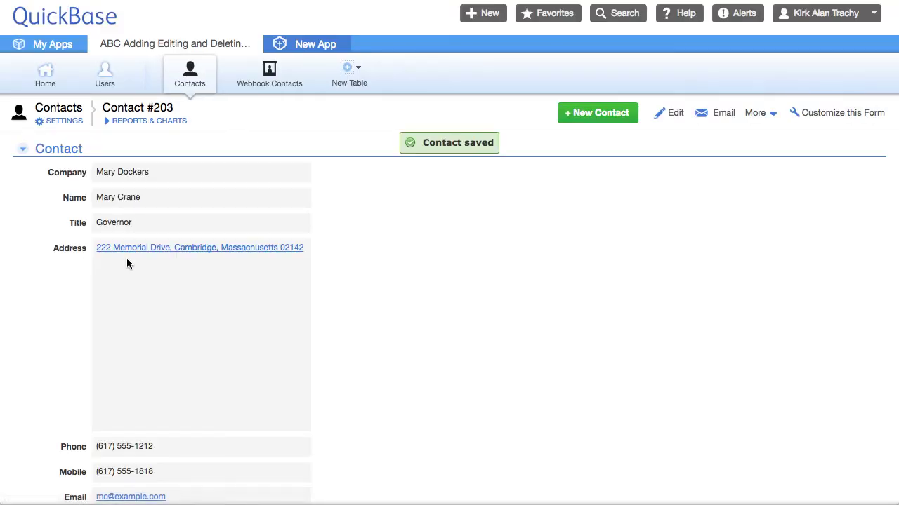
- Confirm the Governor is mirrored as Source Record ID# 203 in Webhook Contacts, then return to Contacts
scroll(161, 311, down, 5)
scroll(161, 311, up, 4)
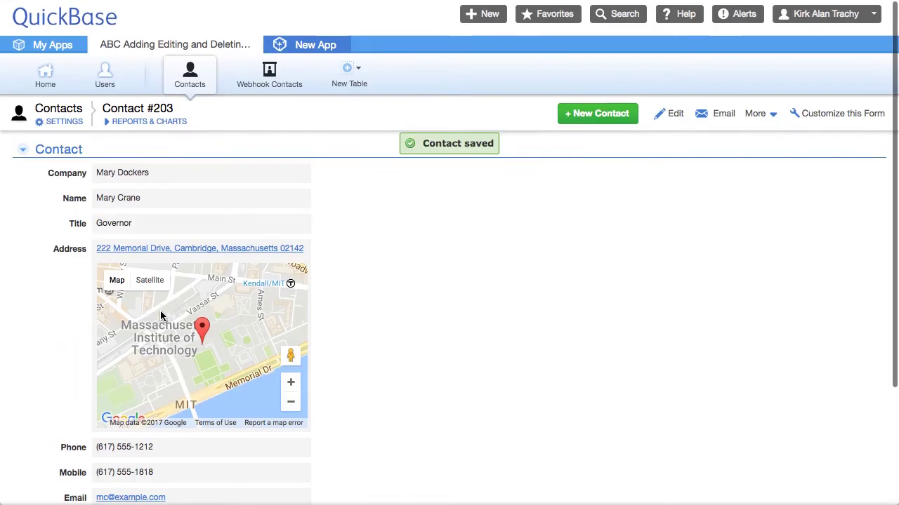
click(268, 85)
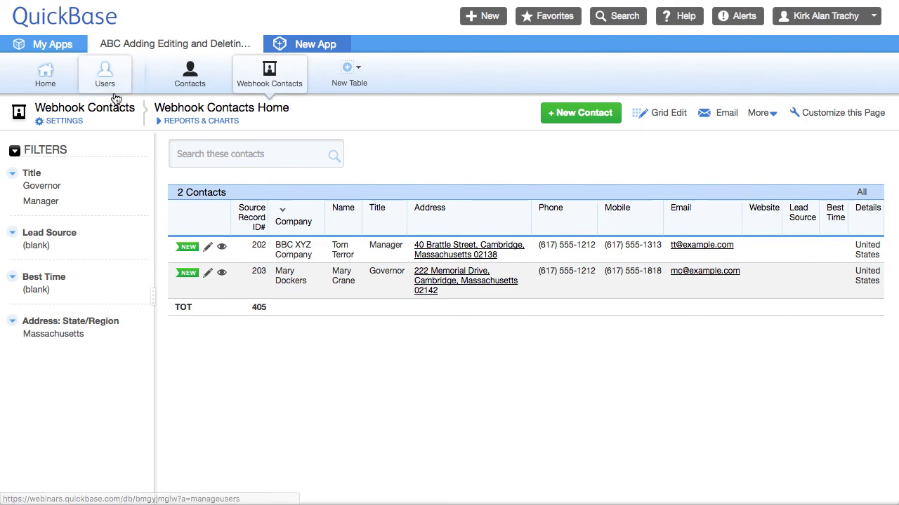
click(193, 80)
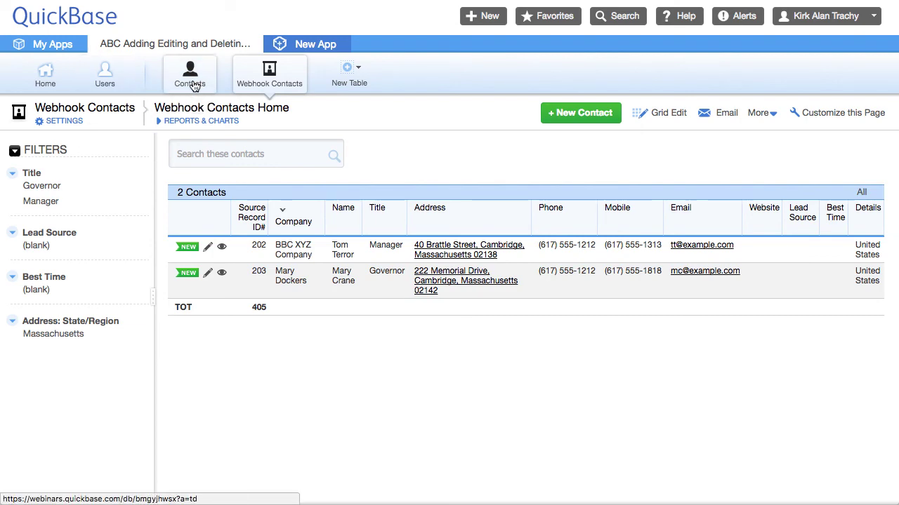
click(188, 154)
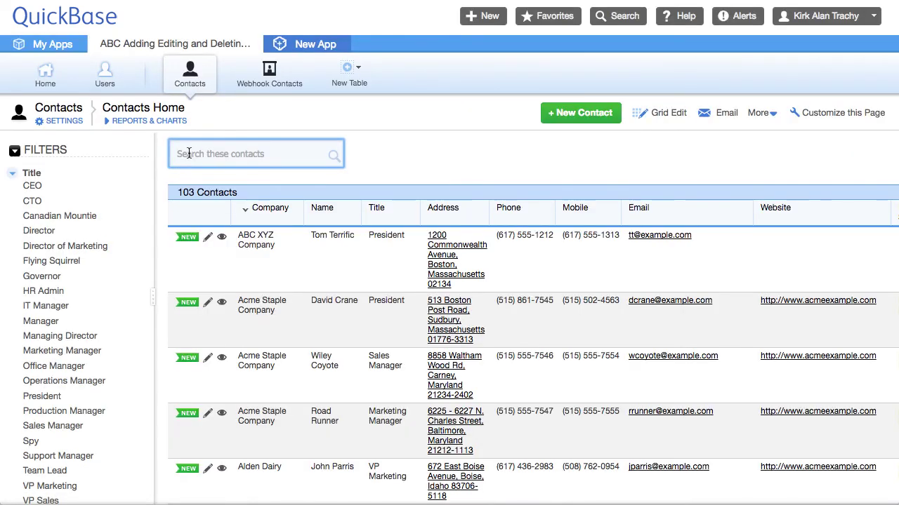
- Search the contacts by the new contact's surname and open Governor contact #203 for editing
text(crane)
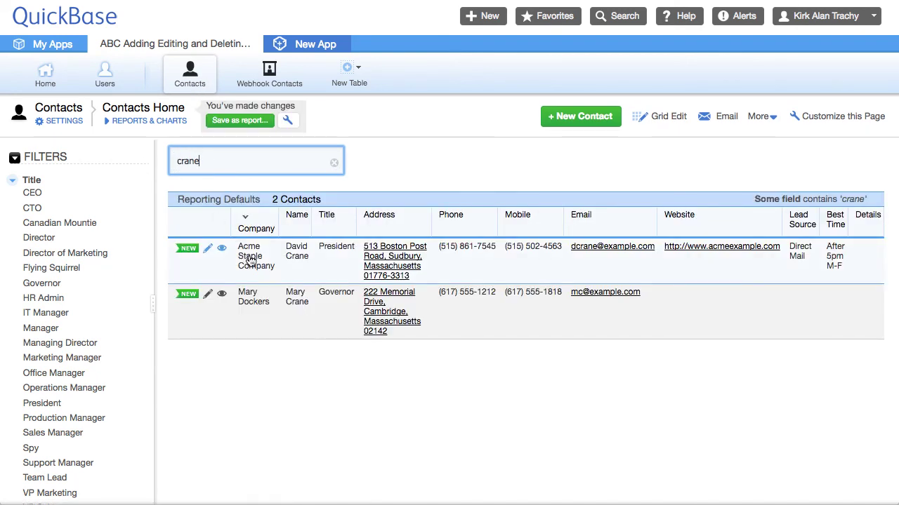
click(208, 295)
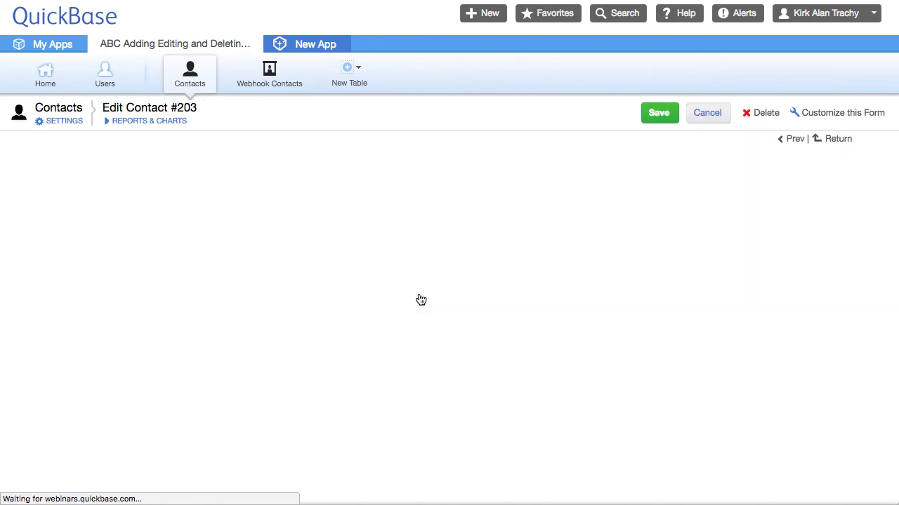
- Move contact #203 to the Boylston Street, Boston address, retitle it Flying Squirrel, and save
click(121, 252)
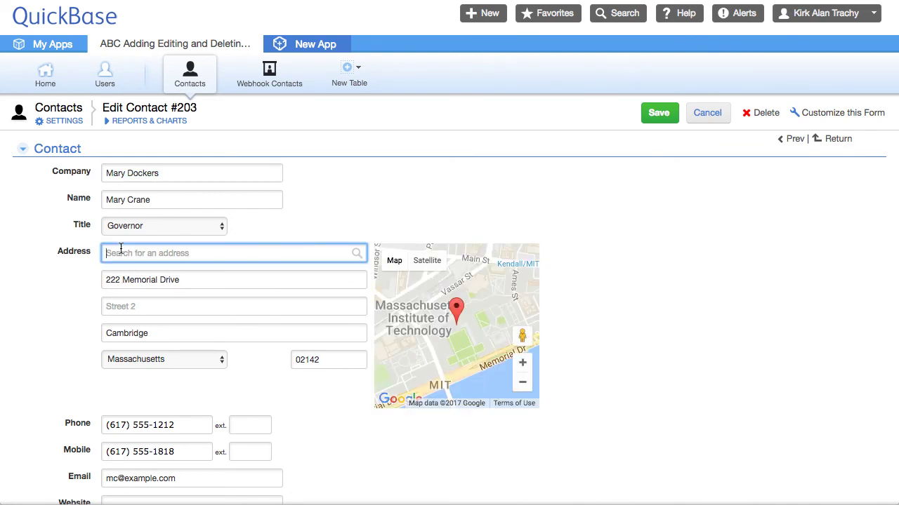
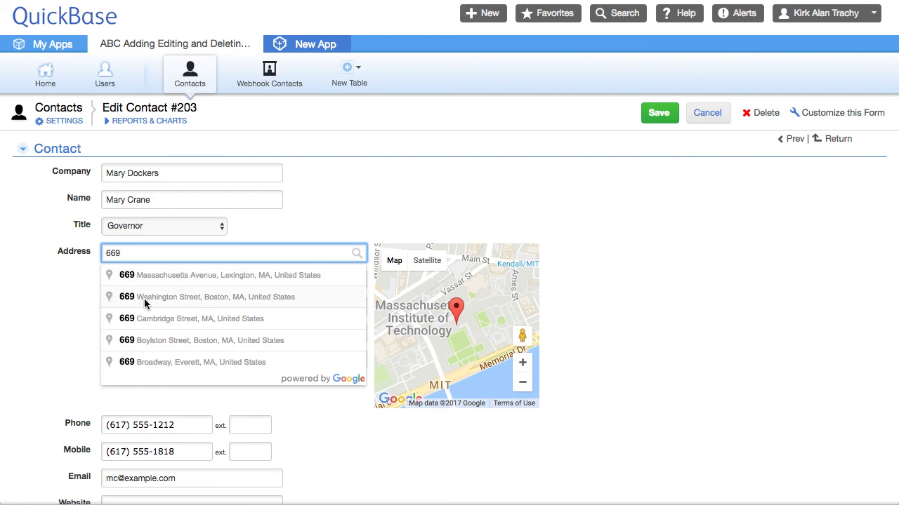
click(172, 342)
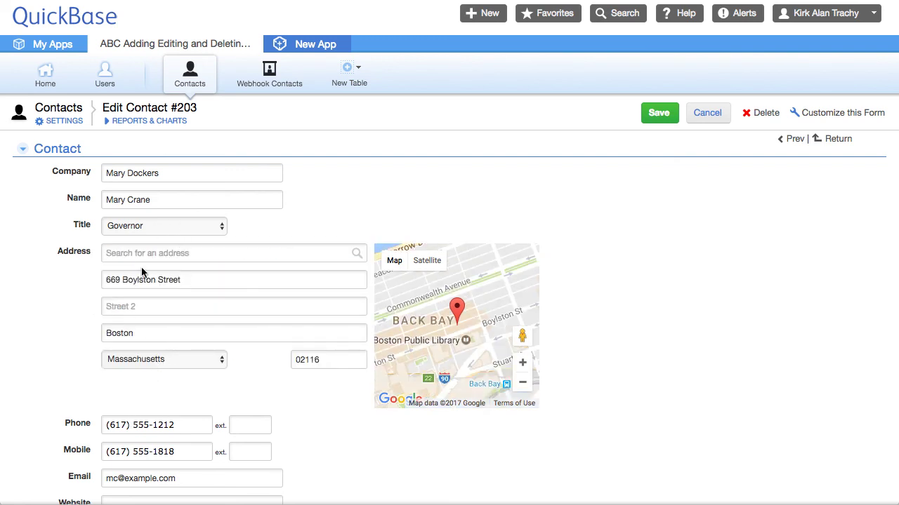
click(144, 231)
click(149, 238)
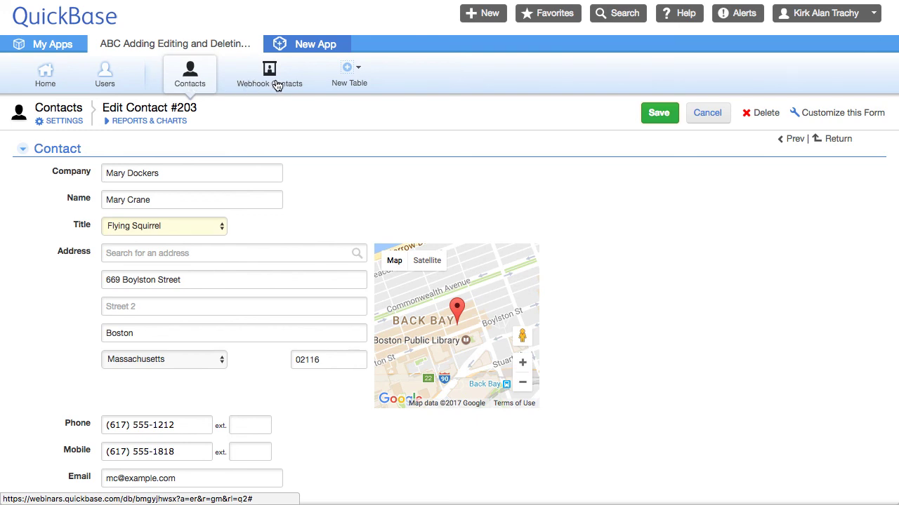
key(alt+s)
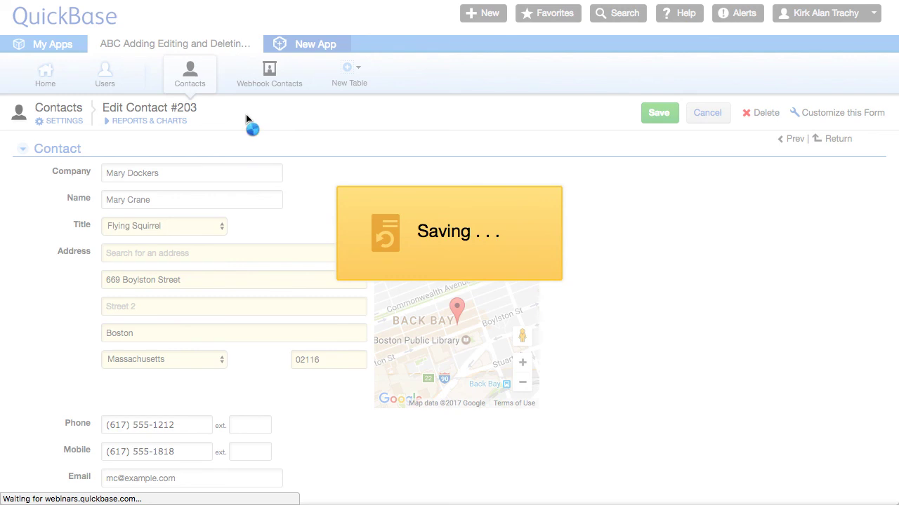
click(268, 80)
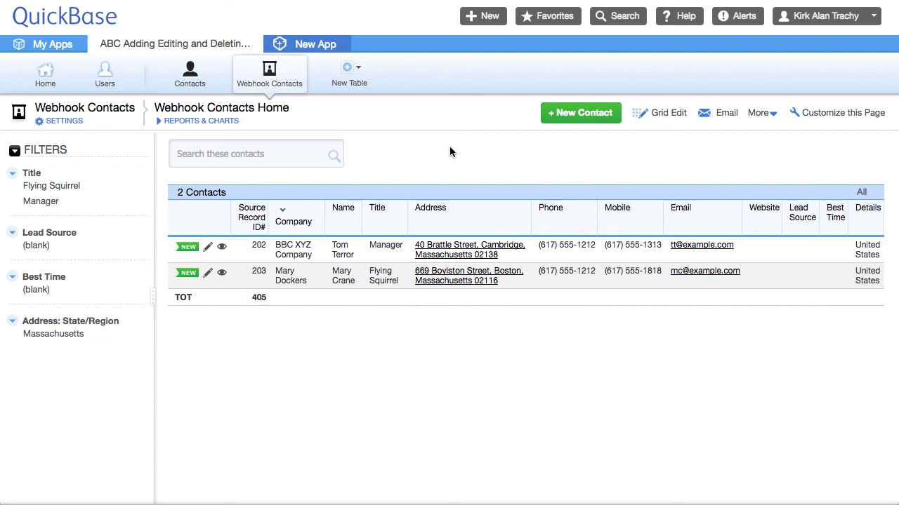
- After reviewing the updated 203 row in Webhook Contacts, return to the Contacts table
click(198, 82)
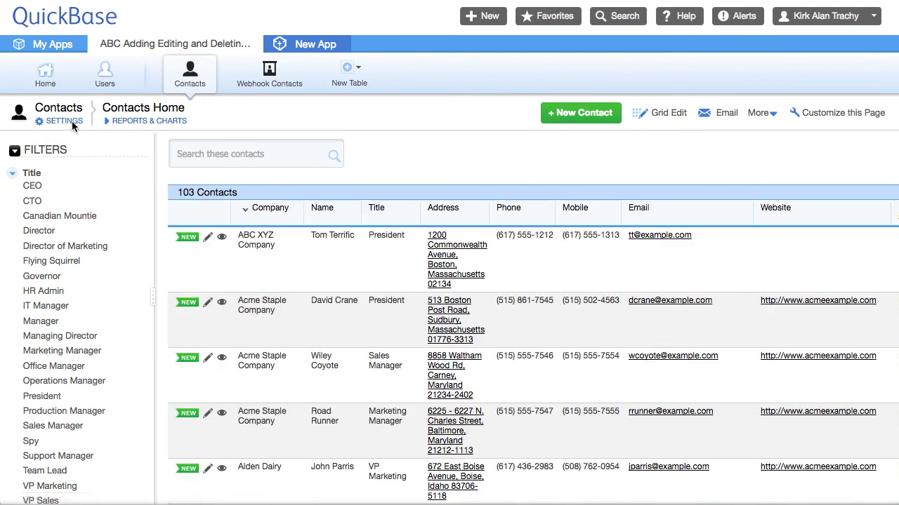